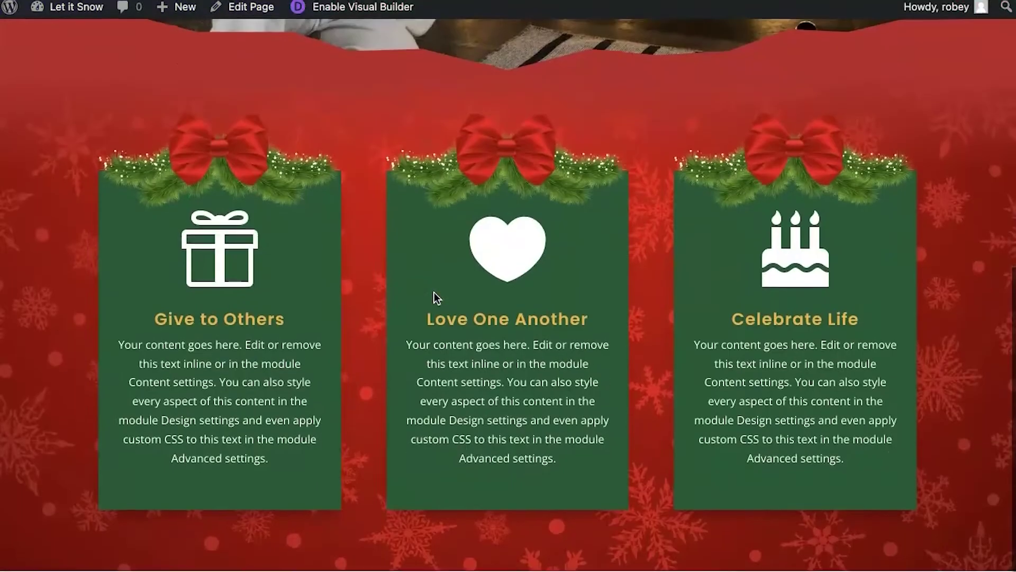
- Preview the NASA preset, then the Bubble preset, on the particles.js demo site
{"action": "scroll", "coordinate": [434, 292], "scroll_direction": "up", "scroll_amount": 9}
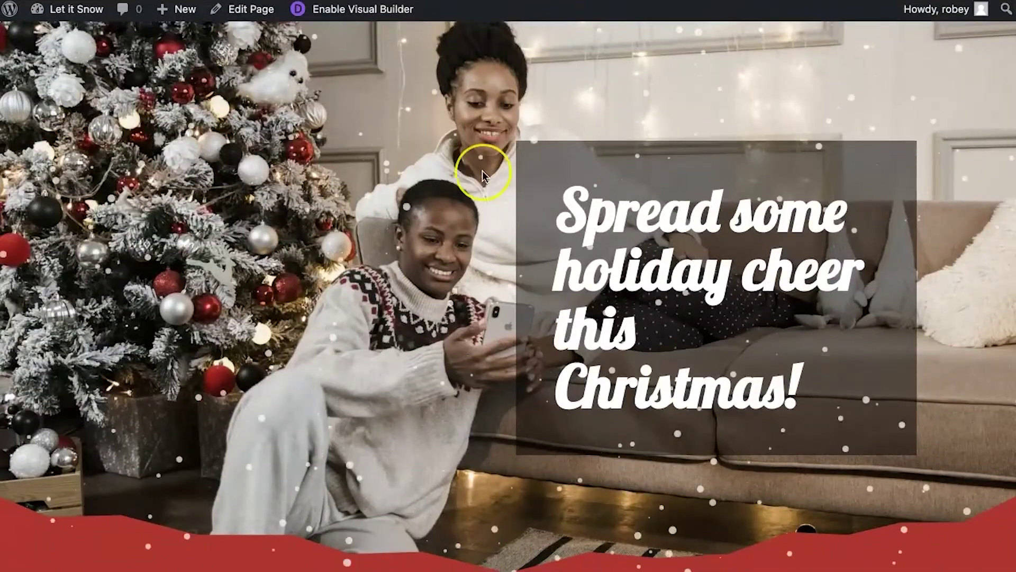
{"action": "scroll", "coordinate": [483, 175], "scroll_direction": "down", "scroll_amount": 8}
{"action": "scroll", "coordinate": [483, 174], "scroll_direction": "up", "scroll_amount": 8}
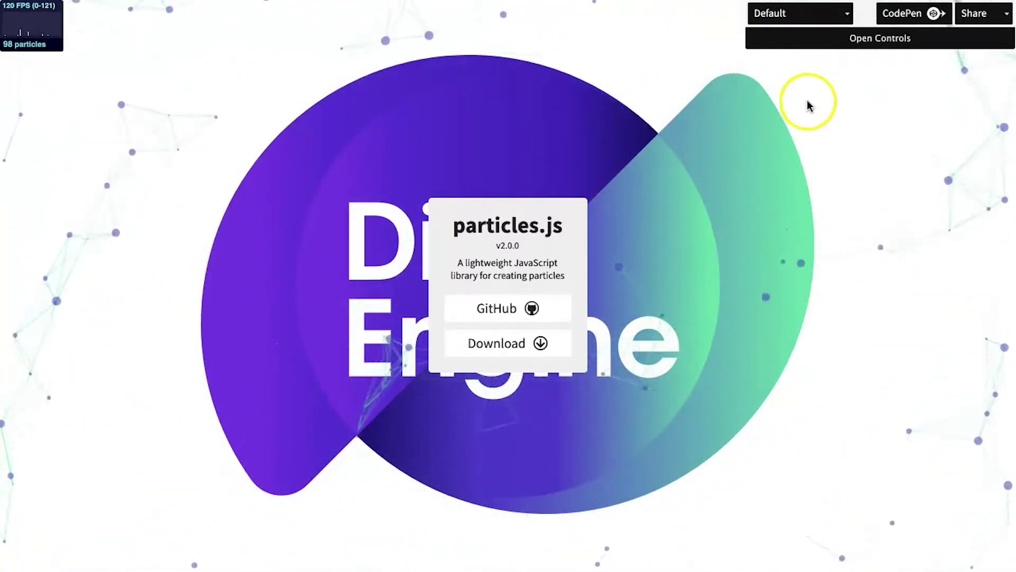
{"action": "left_click", "coordinate": [815, 18]}
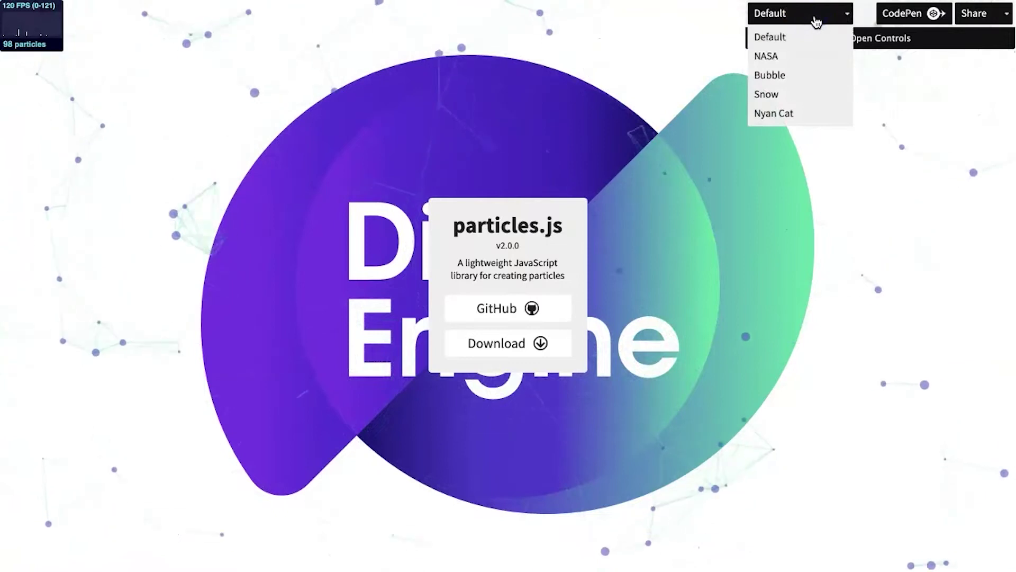
{"action": "left_click", "coordinate": [792, 55]}
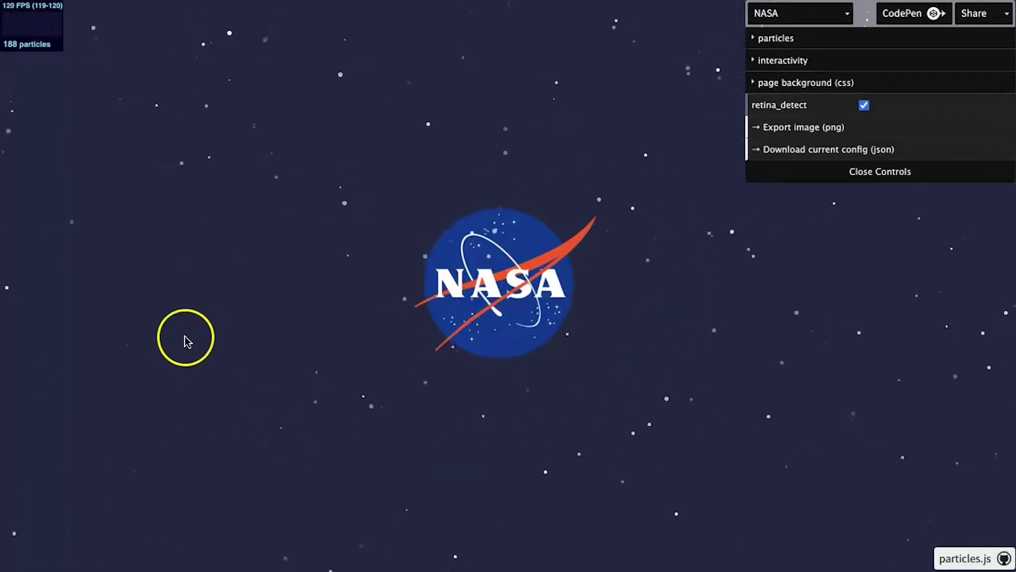
{"action": "left_click", "coordinate": [808, 15]}
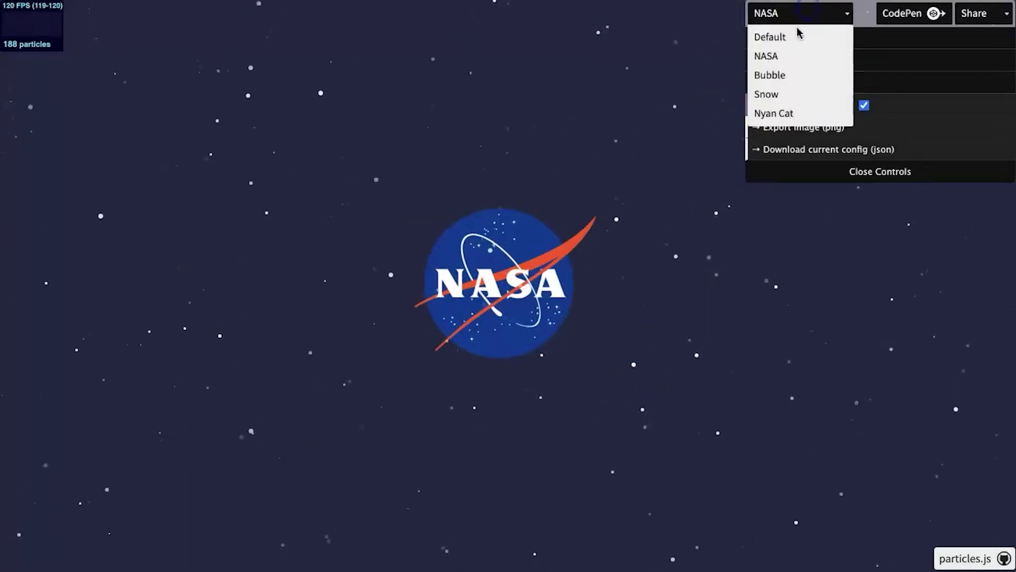
{"action": "left_click", "coordinate": [783, 77]}
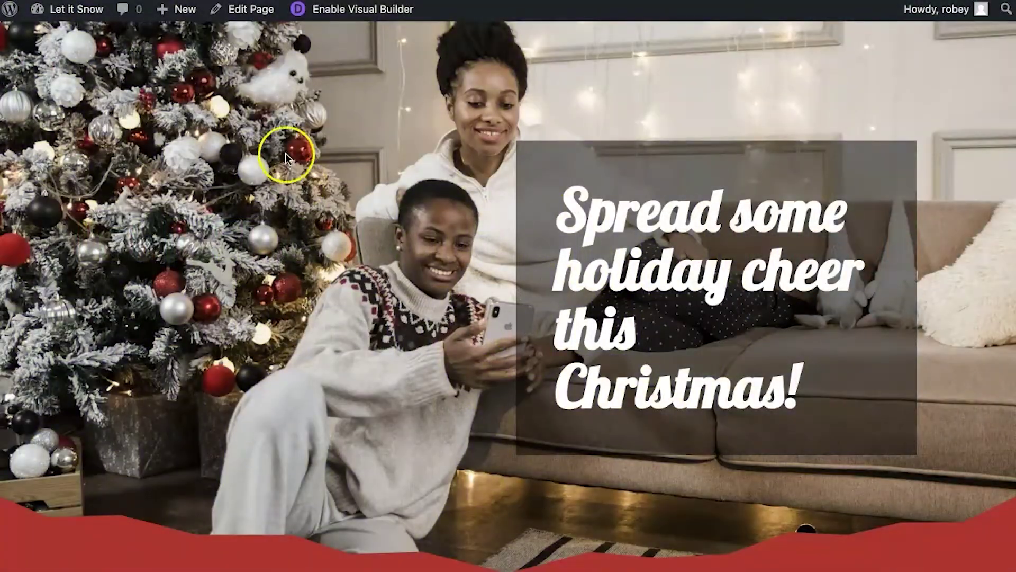
- Open the page in the back-end Divi editor and look over its existing layout
{"action": "left_click", "coordinate": [244, 9]}
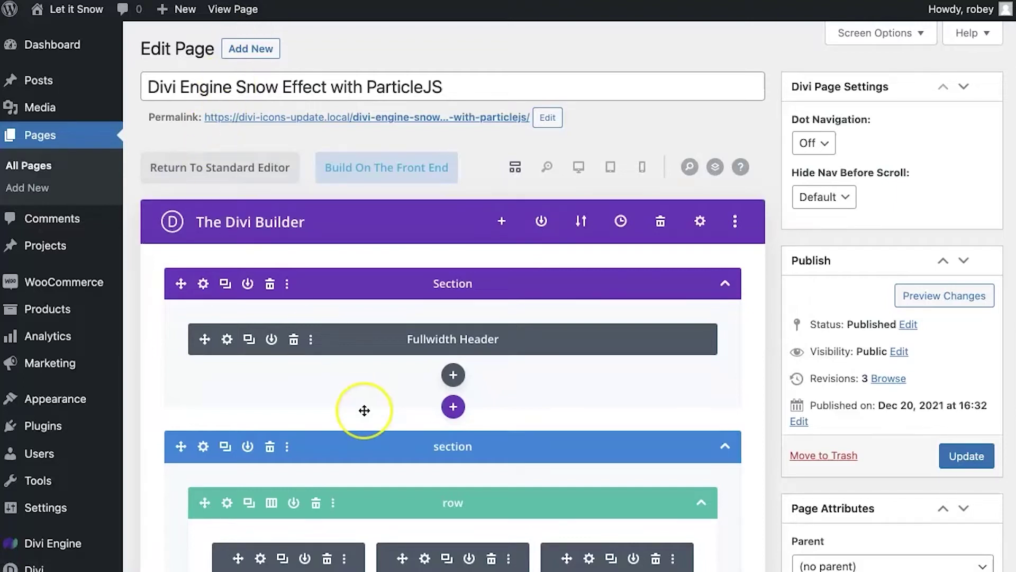
{"action": "scroll", "coordinate": [363, 409], "scroll_direction": "down", "scroll_amount": 9}
{"action": "scroll", "coordinate": [364, 413], "scroll_direction": "up", "scroll_amount": 3}
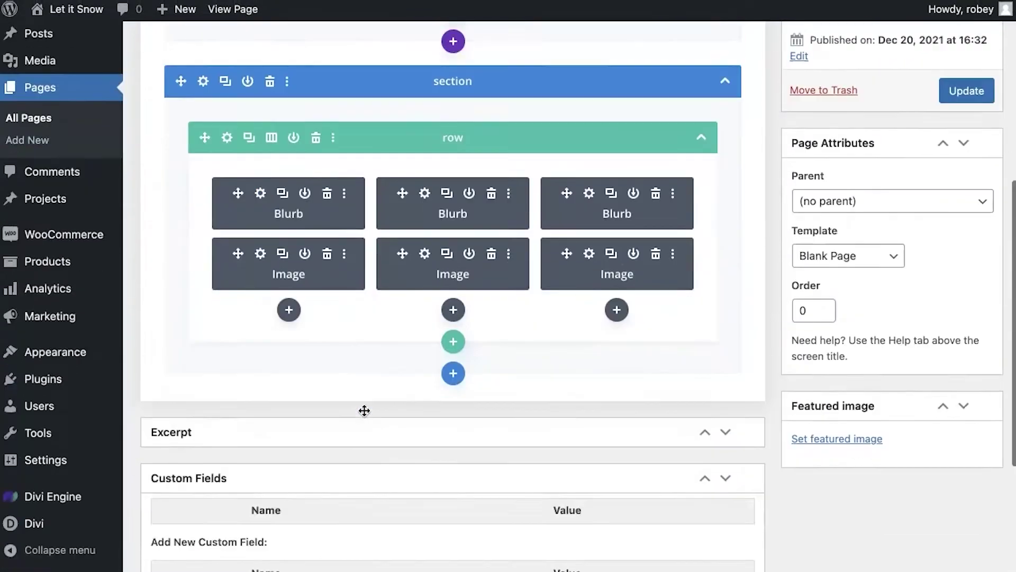
{"action": "scroll", "coordinate": [364, 412], "scroll_direction": "down", "scroll_amount": 2}
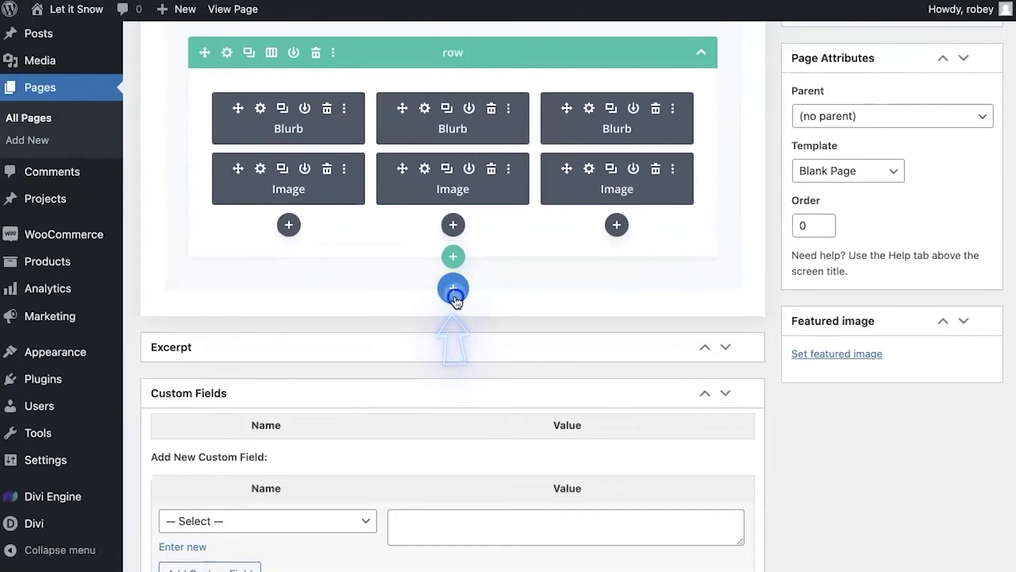
- Add a regular section below the cards with a one-column row and an empty Code module
{"action": "left_click", "coordinate": [454, 292]}
{"action": "left_click", "coordinate": [357, 416]}
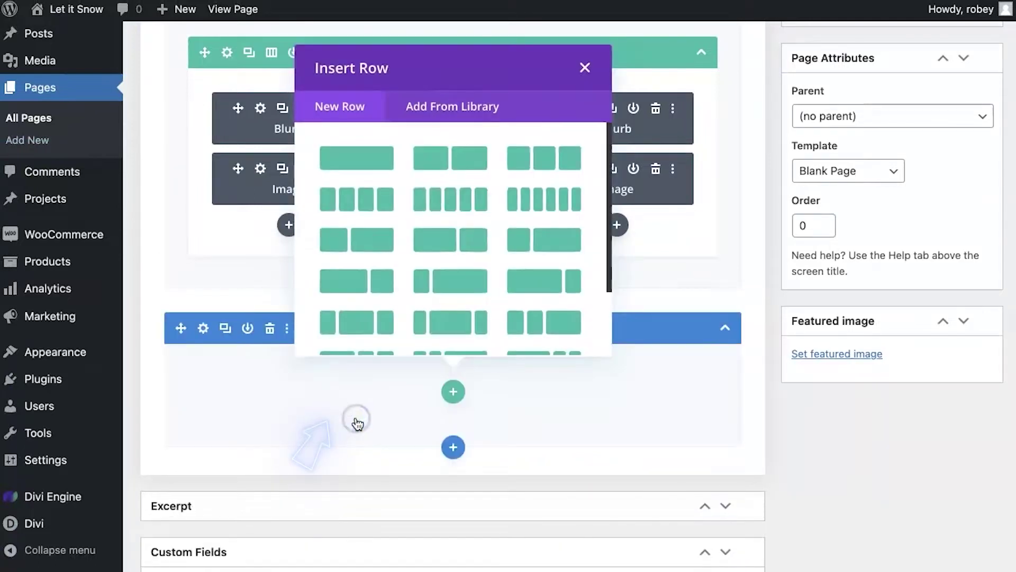
{"action": "left_click", "coordinate": [372, 162]}
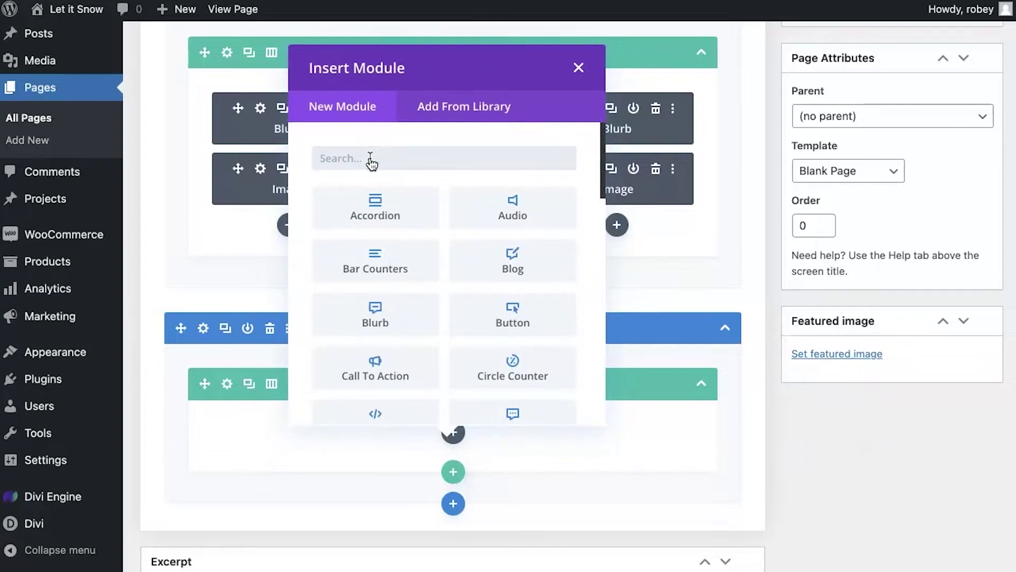
{"action": "type", "text": "code"}
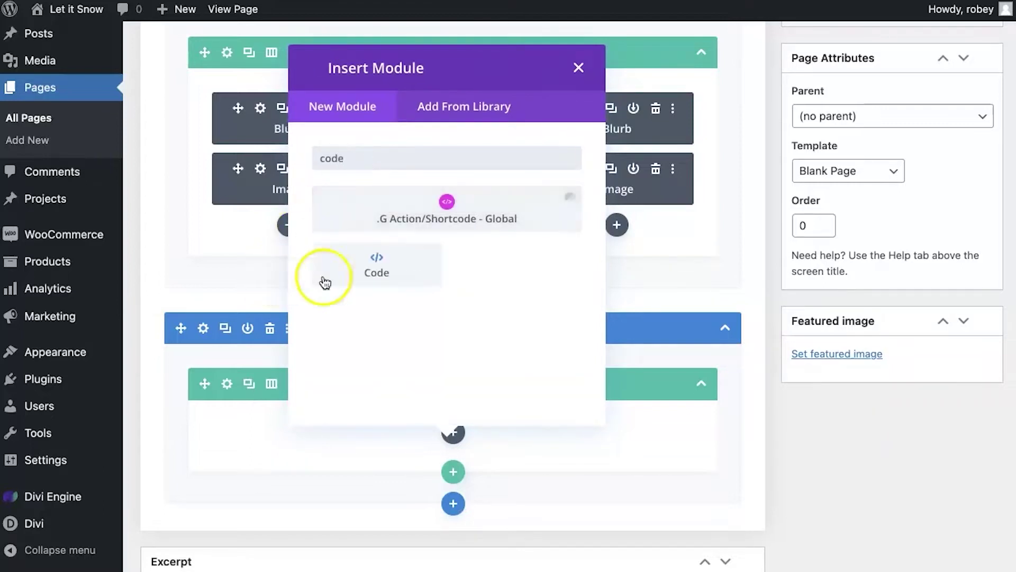
{"action": "left_click", "coordinate": [363, 275]}
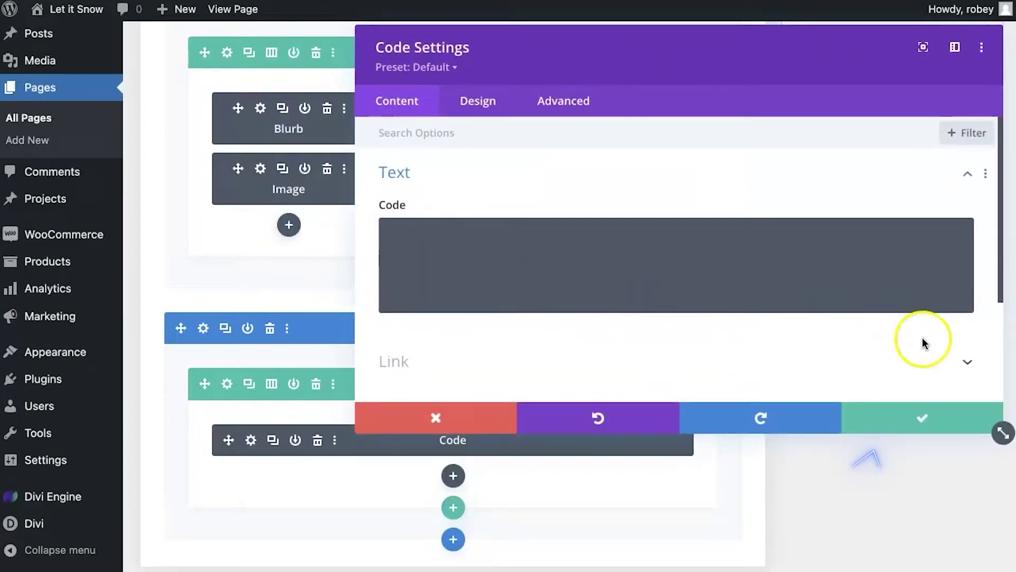
{"action": "left_click", "coordinate": [920, 416]}
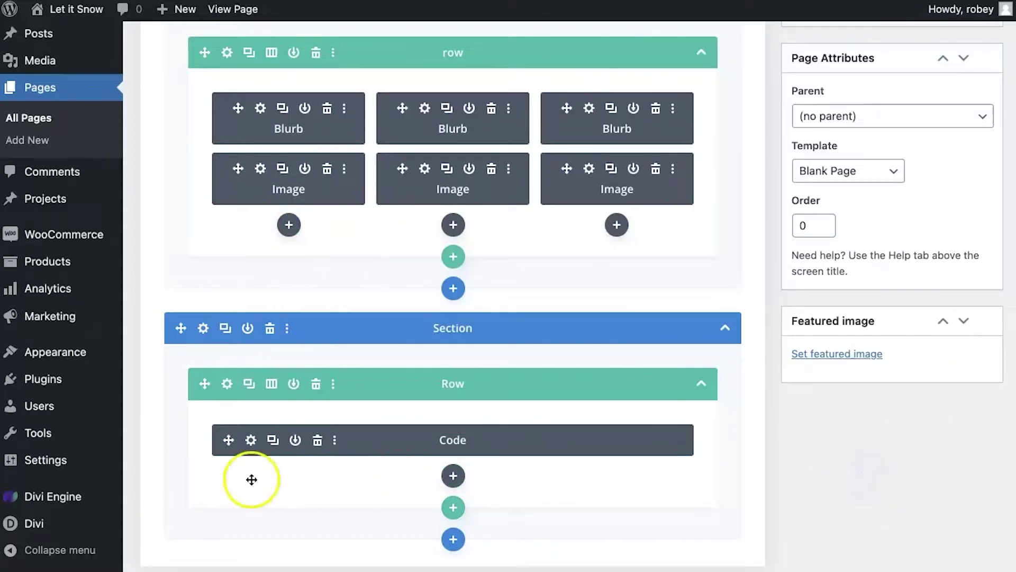
- Set the new section's width and height to 100% in its Design sizing options
{"action": "left_click", "coordinate": [204, 329]}
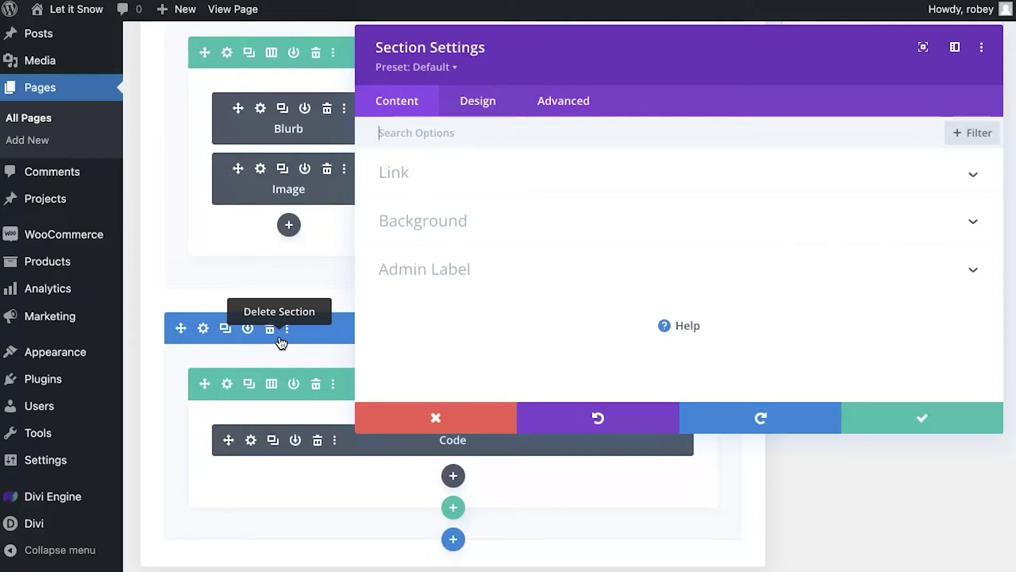
{"action": "left_click", "coordinate": [493, 116]}
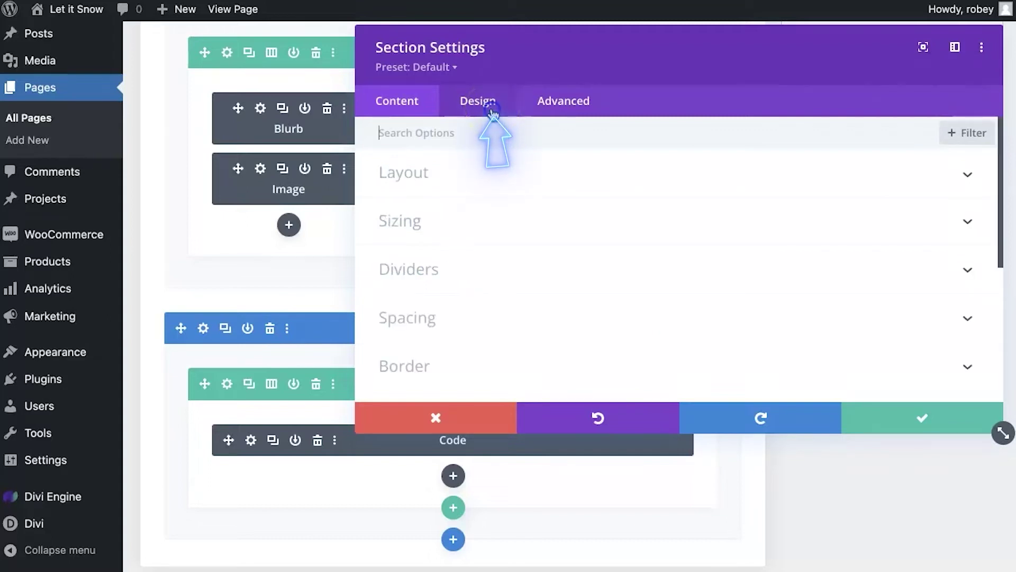
{"action": "left_click", "coordinate": [444, 222]}
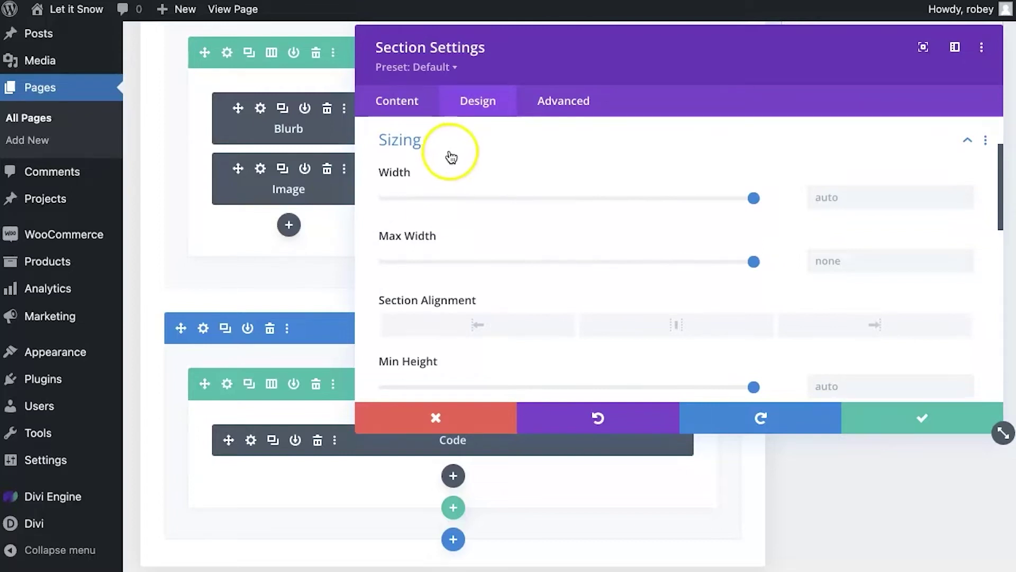
{"action": "left_click", "coordinate": [829, 196]}
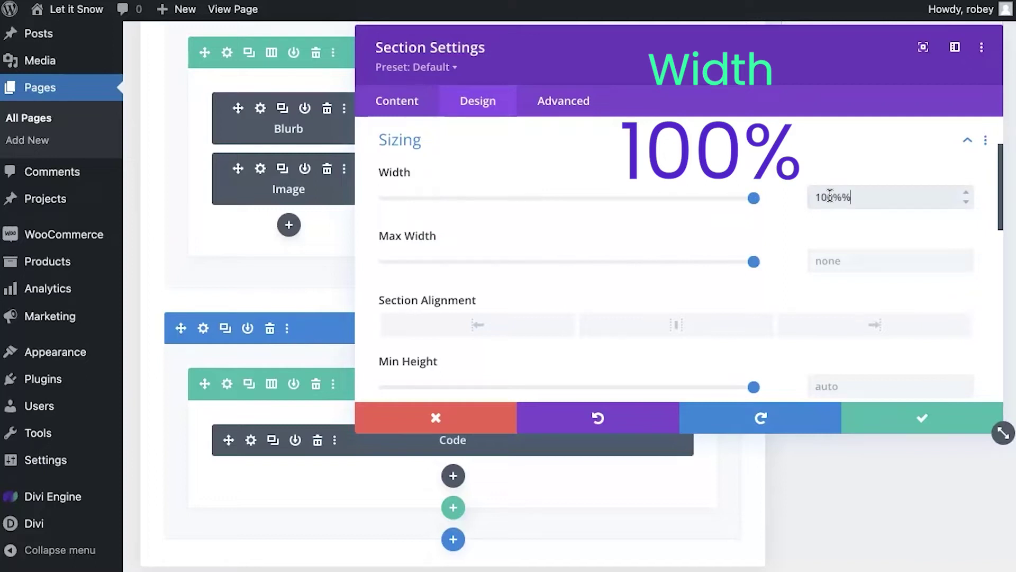
{"action": "left_click", "coordinate": [708, 266]}
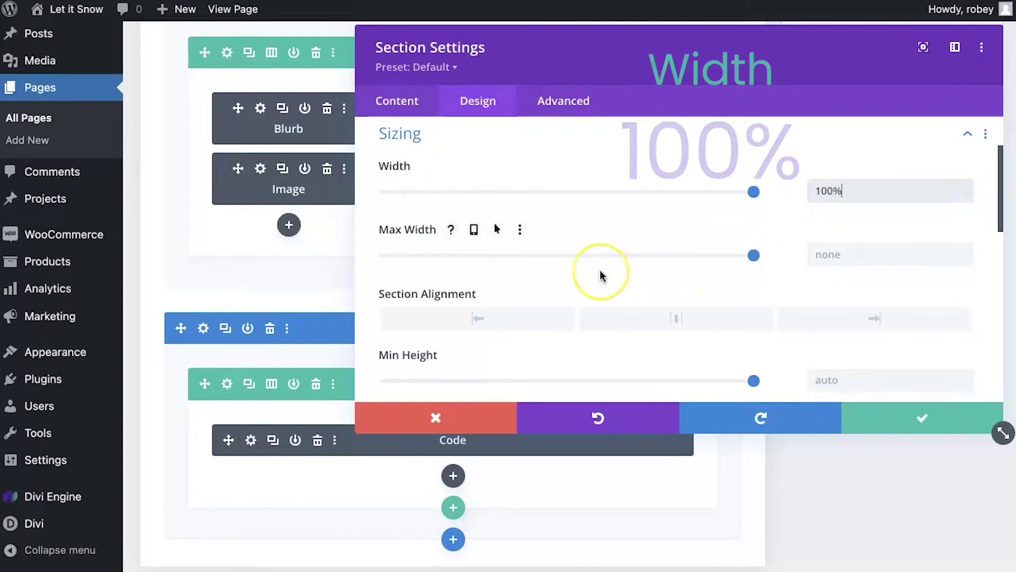
{"action": "scroll", "coordinate": [601, 277], "scroll_direction": "down", "scroll_amount": 2}
{"action": "scroll", "coordinate": [602, 276], "scroll_direction": "up", "scroll_amount": 1}
{"action": "scroll", "coordinate": [602, 275], "scroll_direction": "down", "scroll_amount": 3}
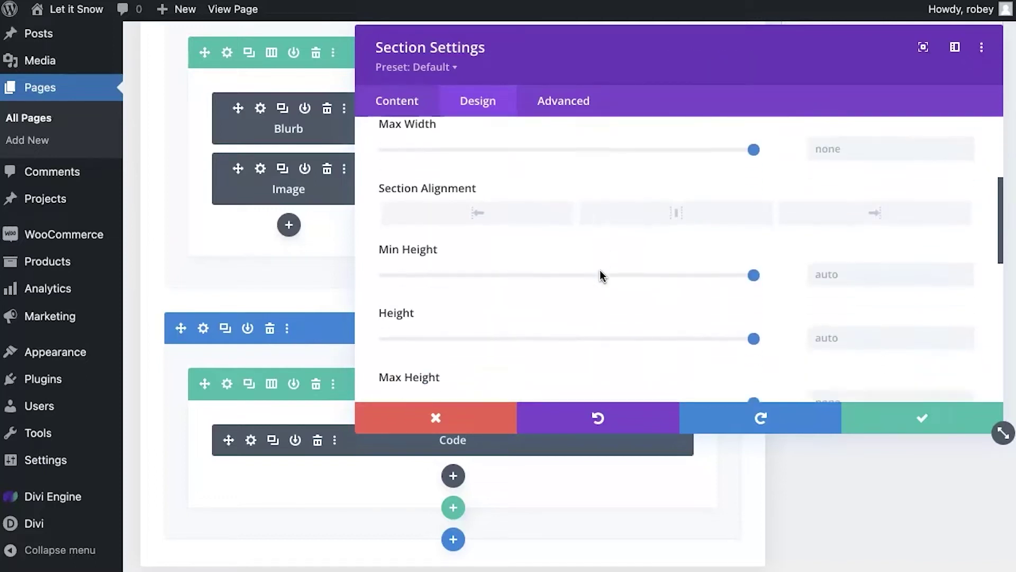
{"action": "left_click", "coordinate": [841, 279]}
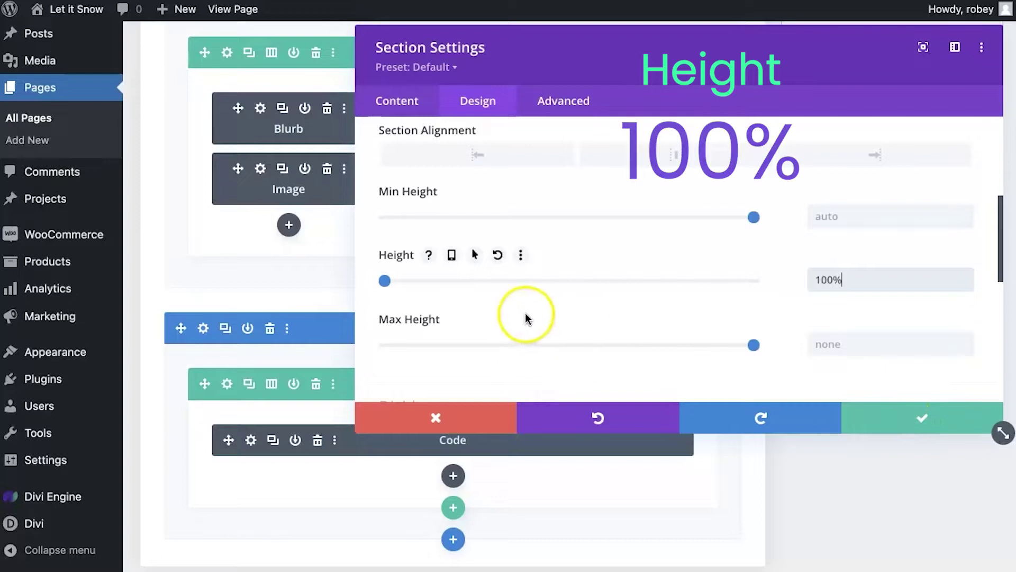
- Set linked top and bottom margin to 0px, then start setting the padding to 0px
{"action": "scroll", "coordinate": [458, 350], "scroll_direction": "down", "scroll_amount": 5}
{"action": "left_click", "coordinate": [469, 294]}
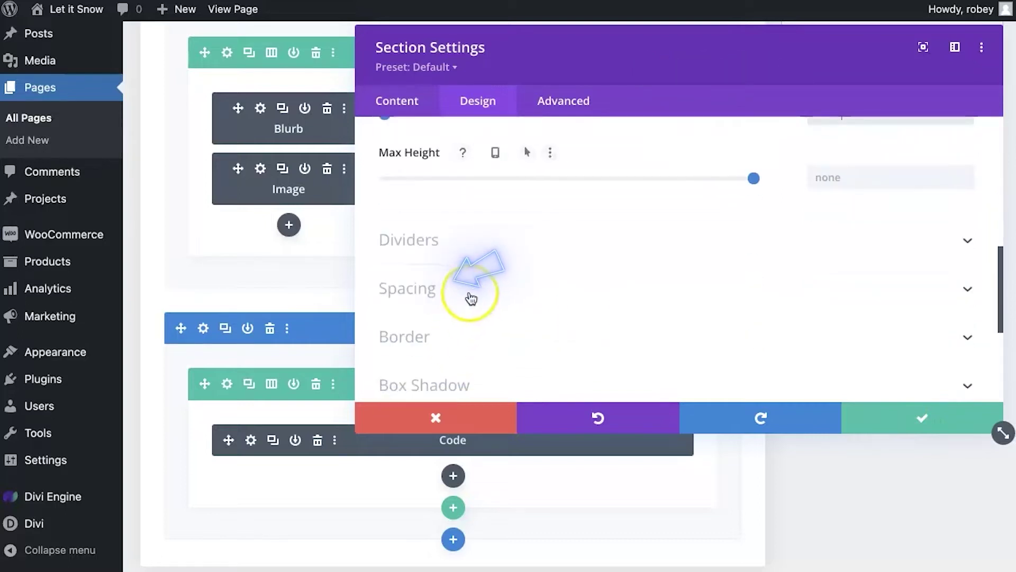
{"action": "left_click", "coordinate": [446, 208]}
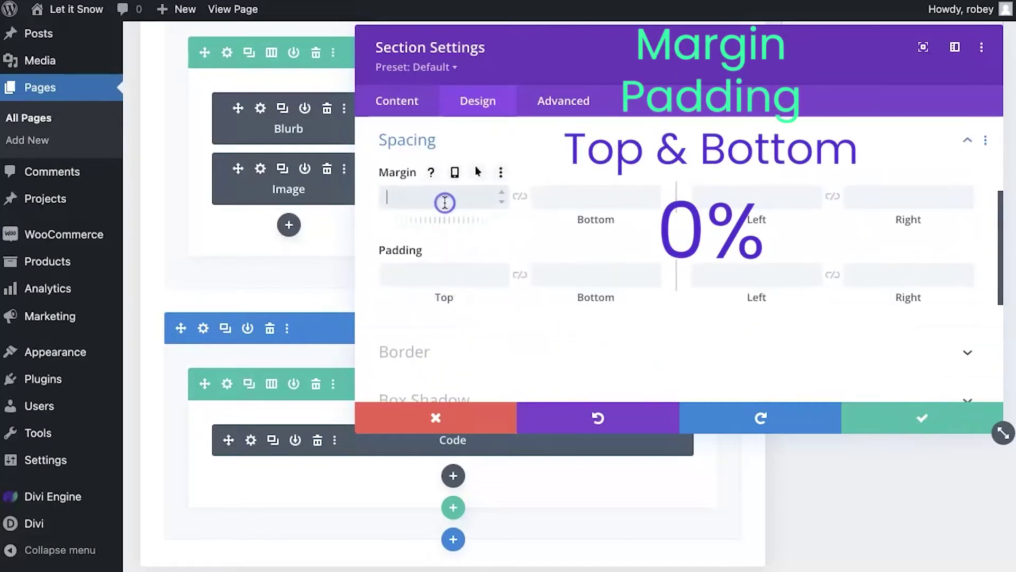
{"action": "type", "text": "0px"}
{"action": "left_click", "coordinate": [516, 195]}
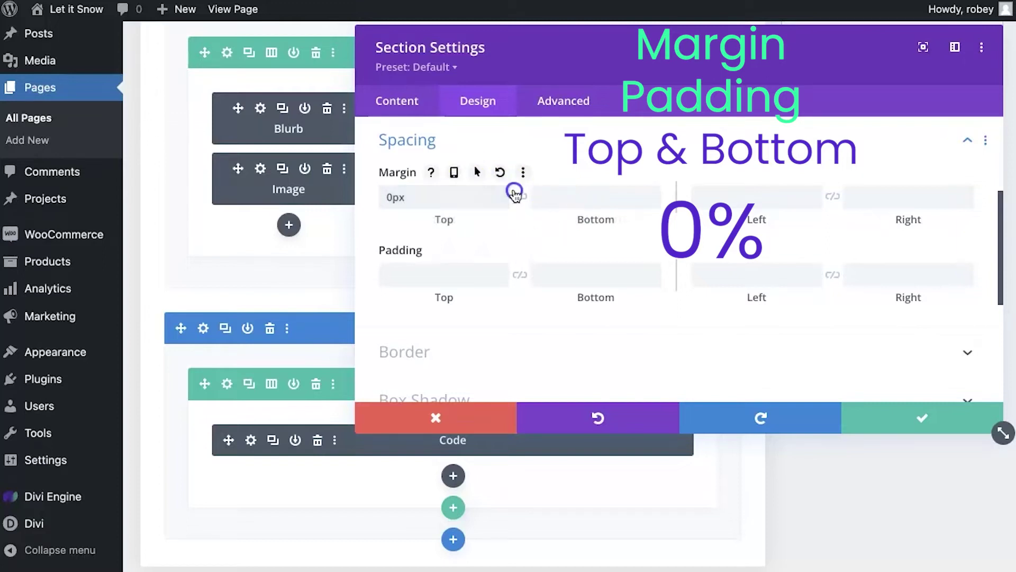
{"action": "left_click", "coordinate": [434, 272]}
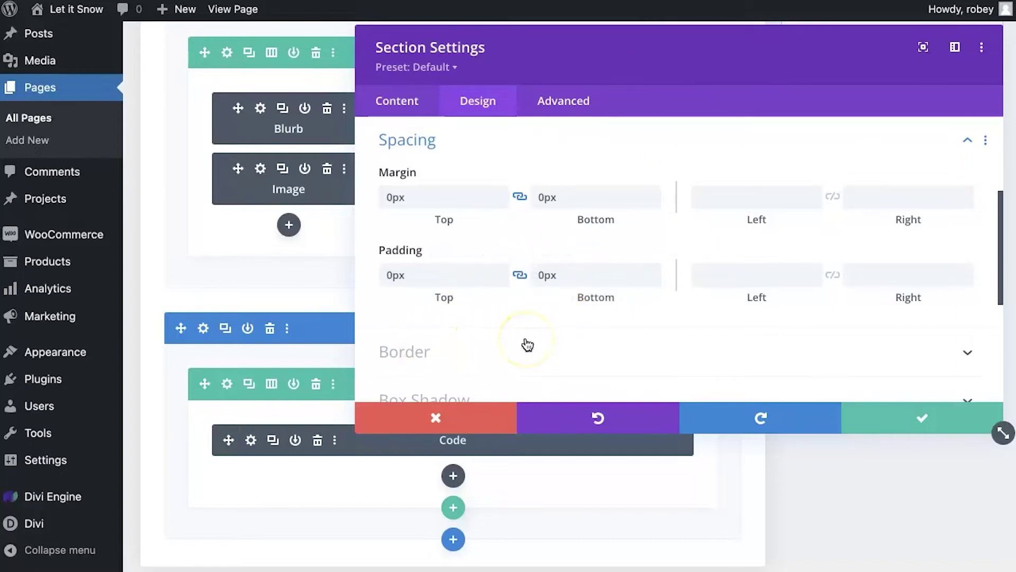
- In the section's Advanced settings, expand CSS ID & Classes and select the CSS ID field
{"action": "left_click", "coordinate": [552, 112]}
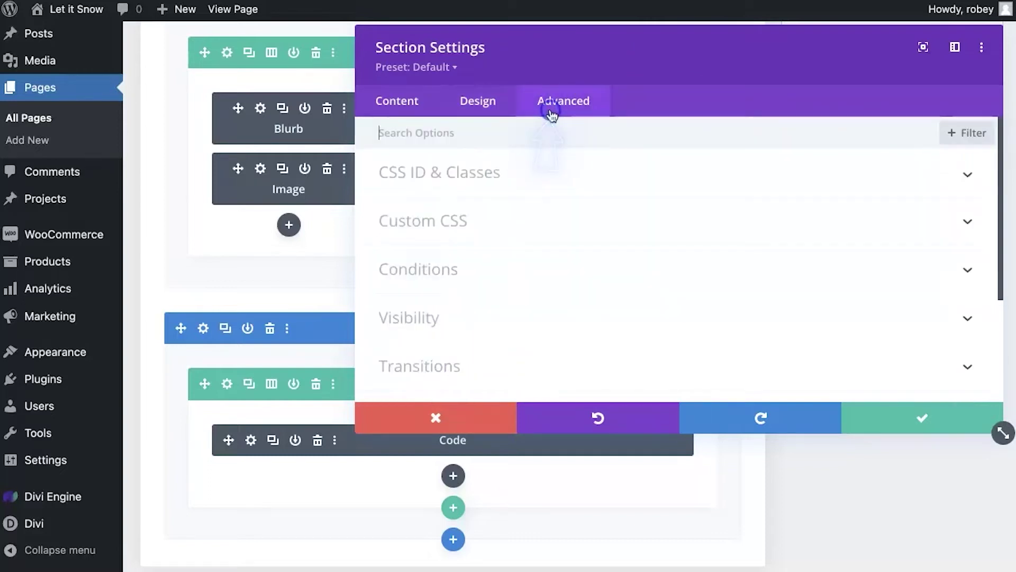
{"action": "left_click", "coordinate": [429, 180]}
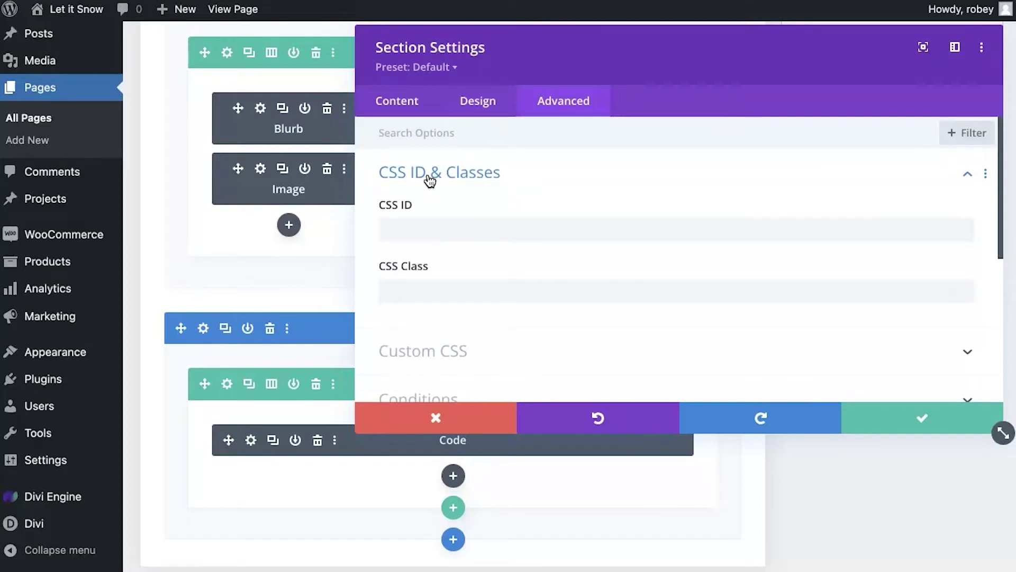
{"action": "left_click", "coordinate": [420, 224]}
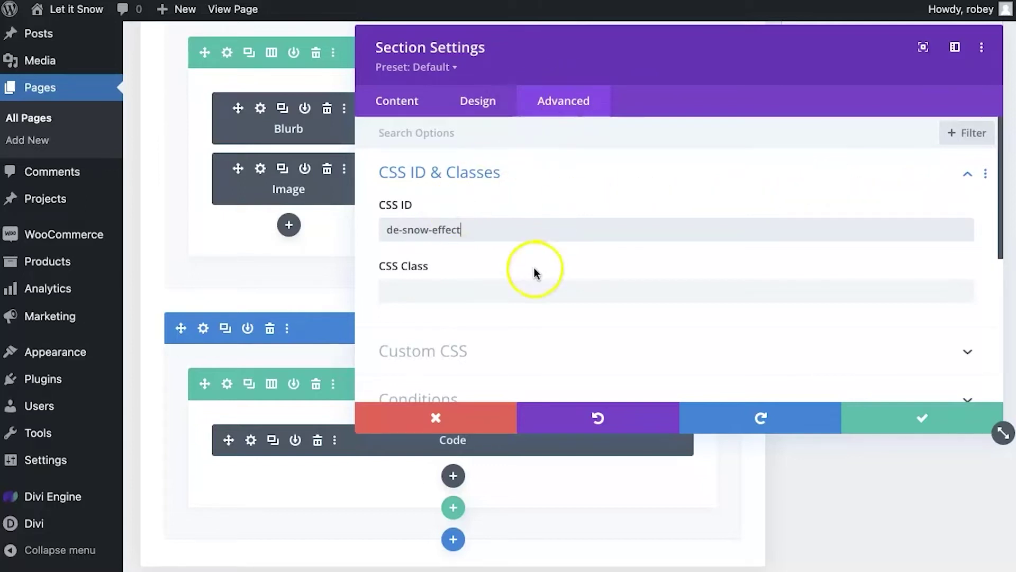
{"action": "scroll", "coordinate": [533, 269], "scroll_direction": "down", "scroll_amount": 5}
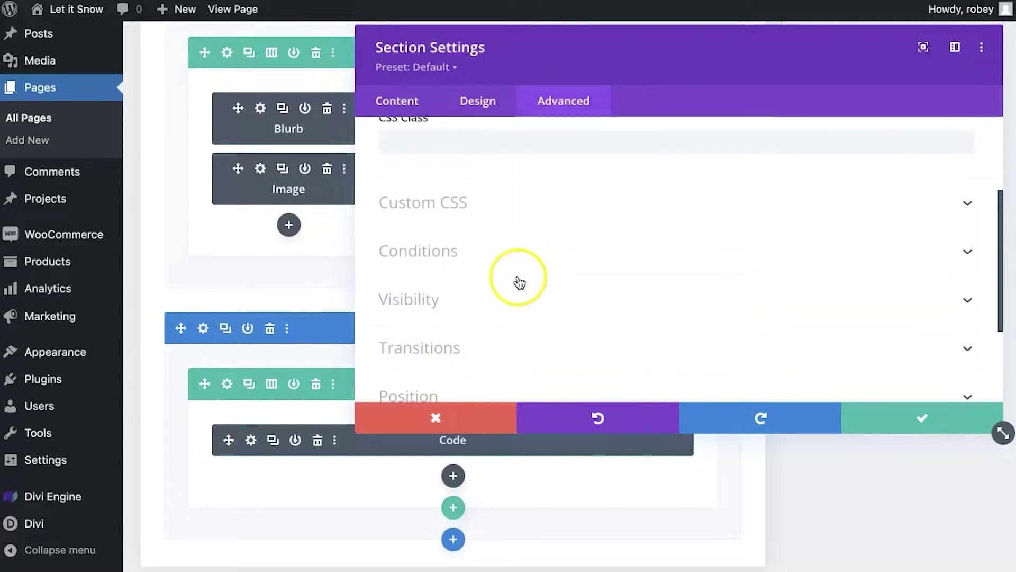
{"action": "scroll", "coordinate": [517, 281], "scroll_direction": "down", "scroll_amount": 3}
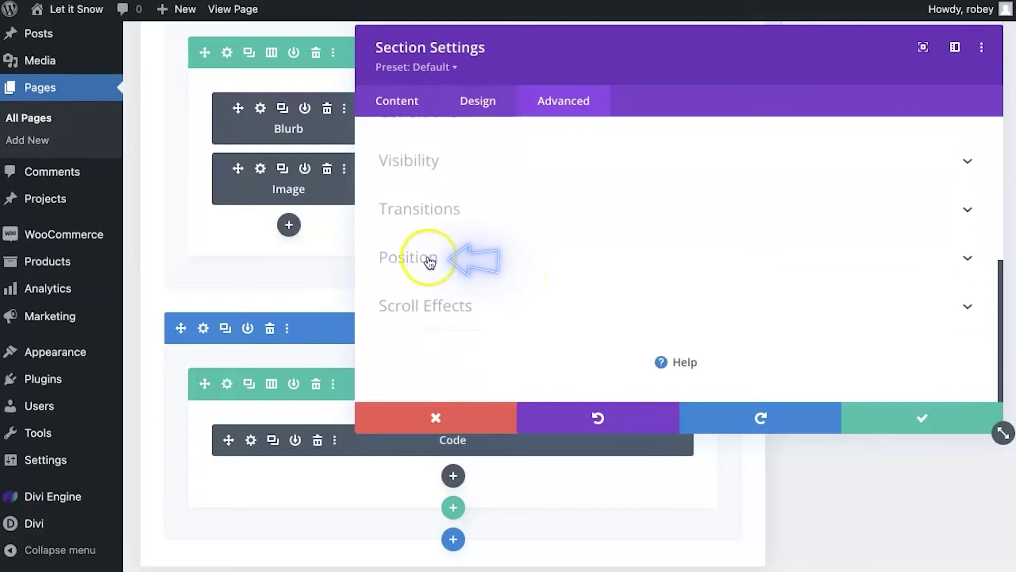
- Make the section position Fixed at top centre with a -75px vertical offset
{"action": "left_click", "coordinate": [430, 262]}
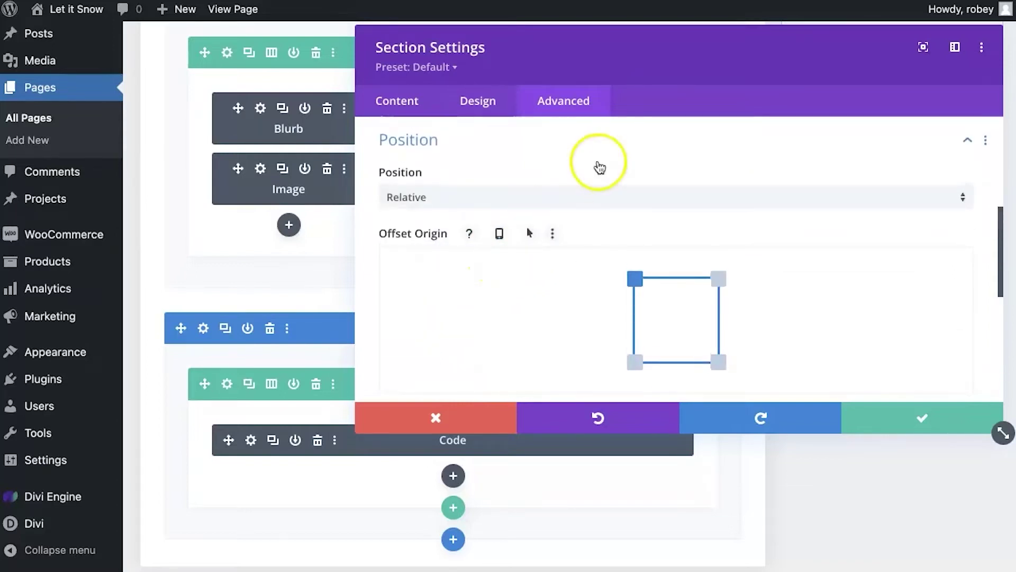
{"action": "left_click", "coordinate": [511, 202]}
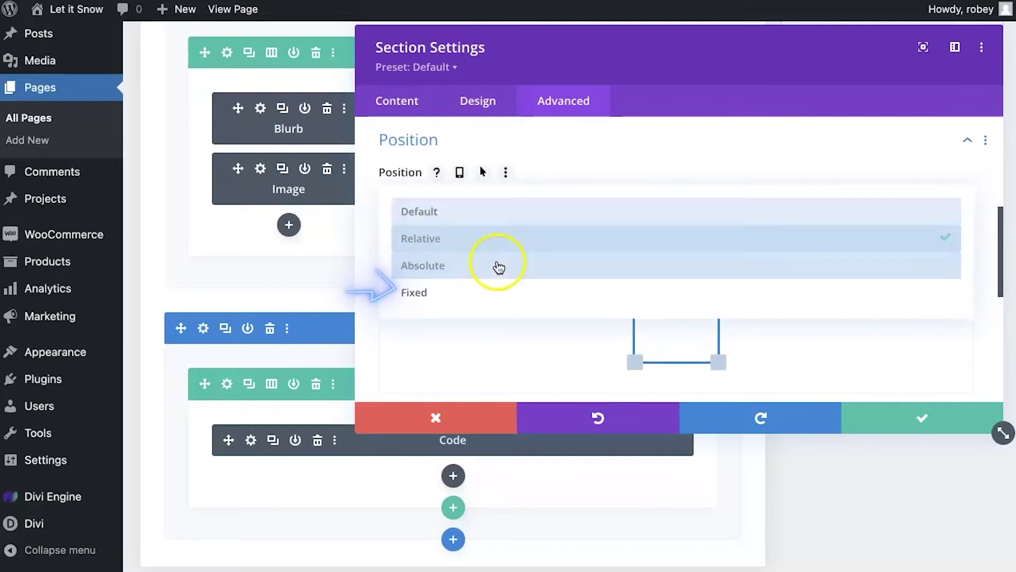
{"action": "left_click", "coordinate": [487, 293]}
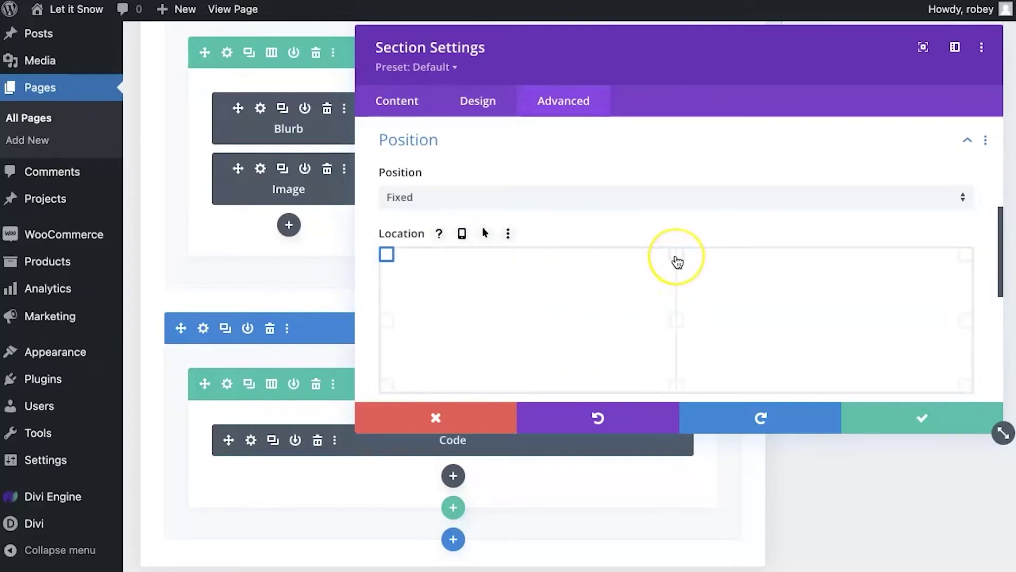
{"action": "left_click", "coordinate": [677, 255]}
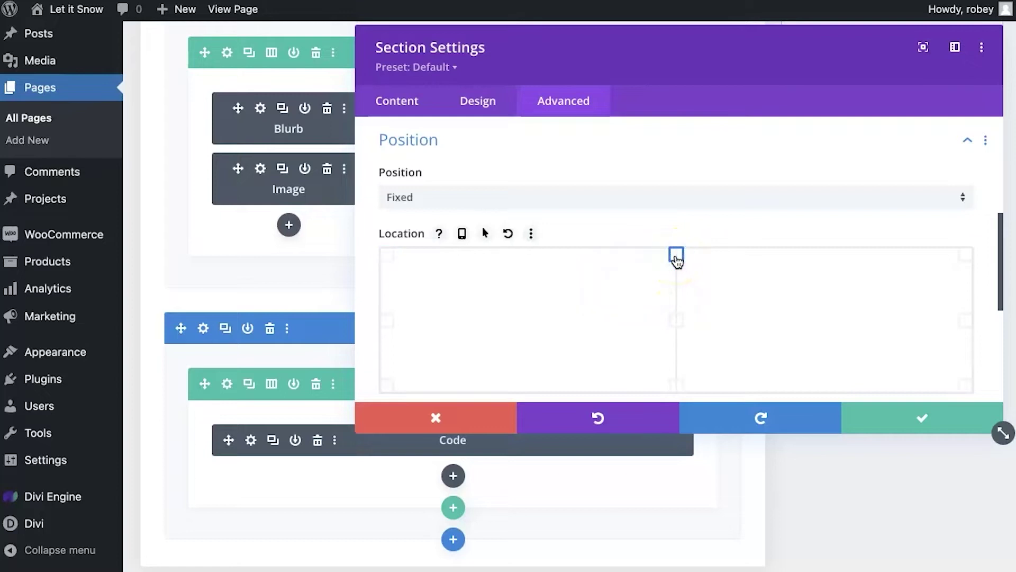
{"action": "scroll", "coordinate": [608, 274], "scroll_direction": "down", "scroll_amount": 5}
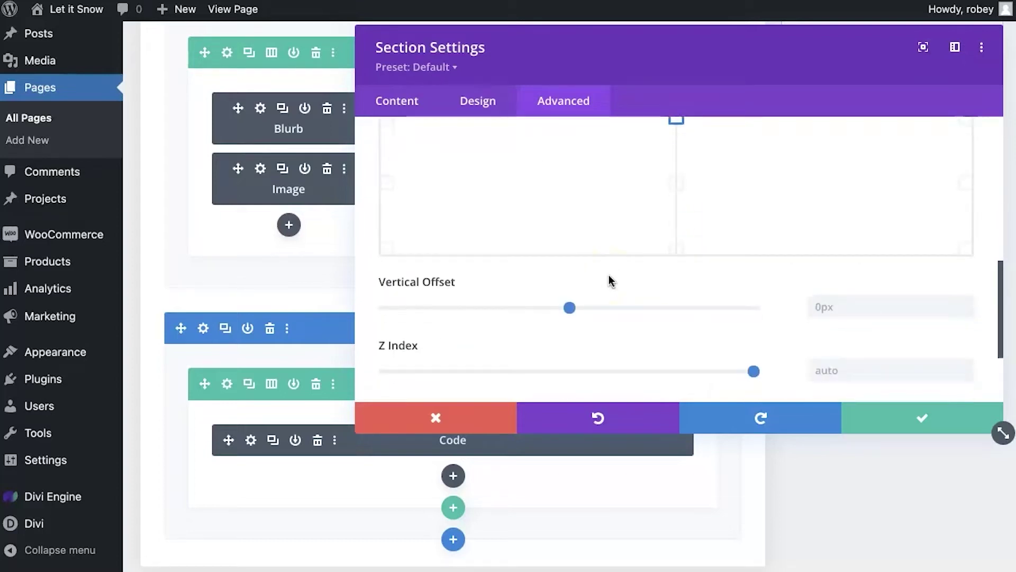
{"action": "left_click", "coordinate": [829, 305]}
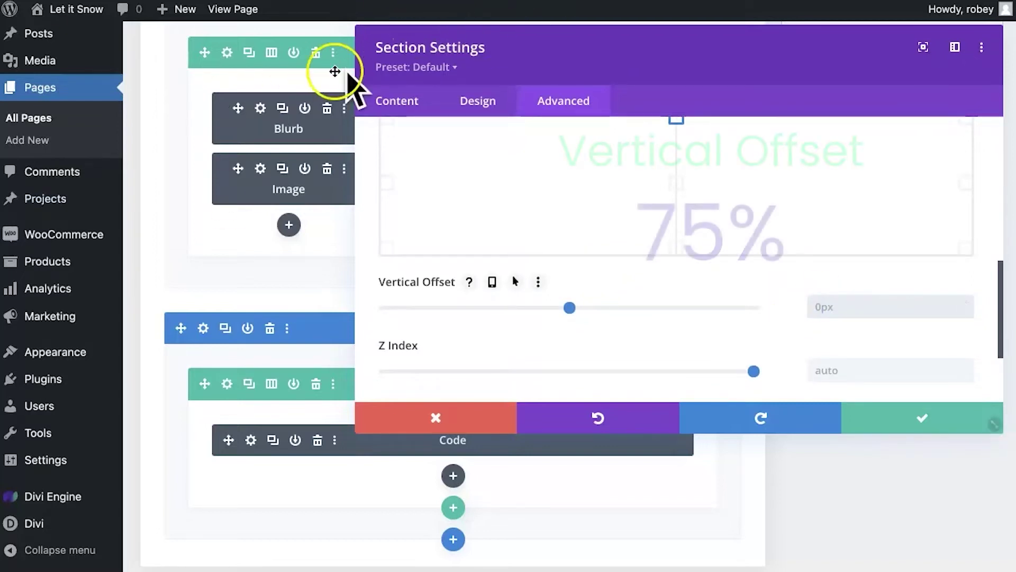
{"action": "left_click", "coordinate": [878, 300]}
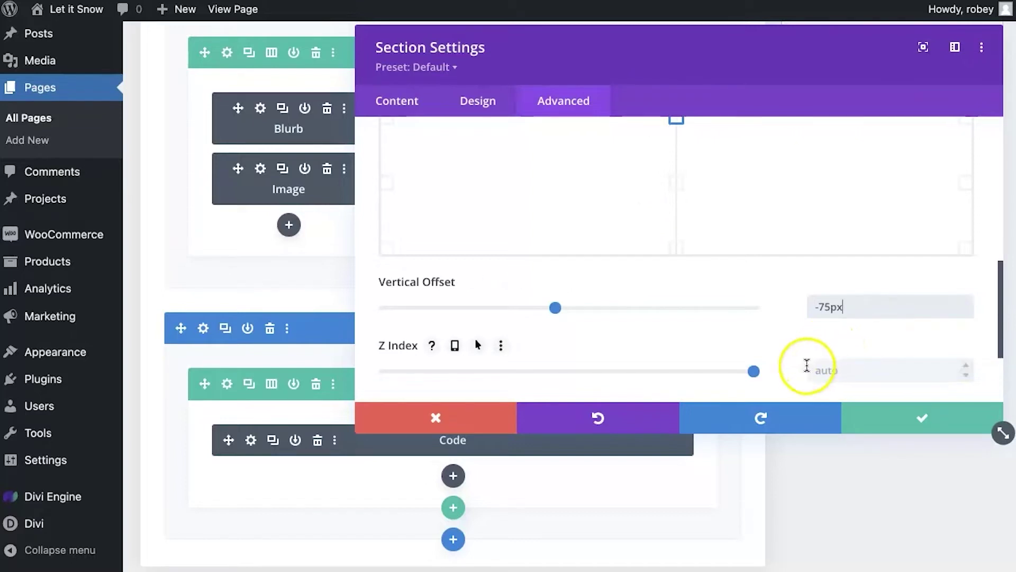
- Set the section's Z index to 1000
{"action": "left_click", "coordinate": [867, 371]}
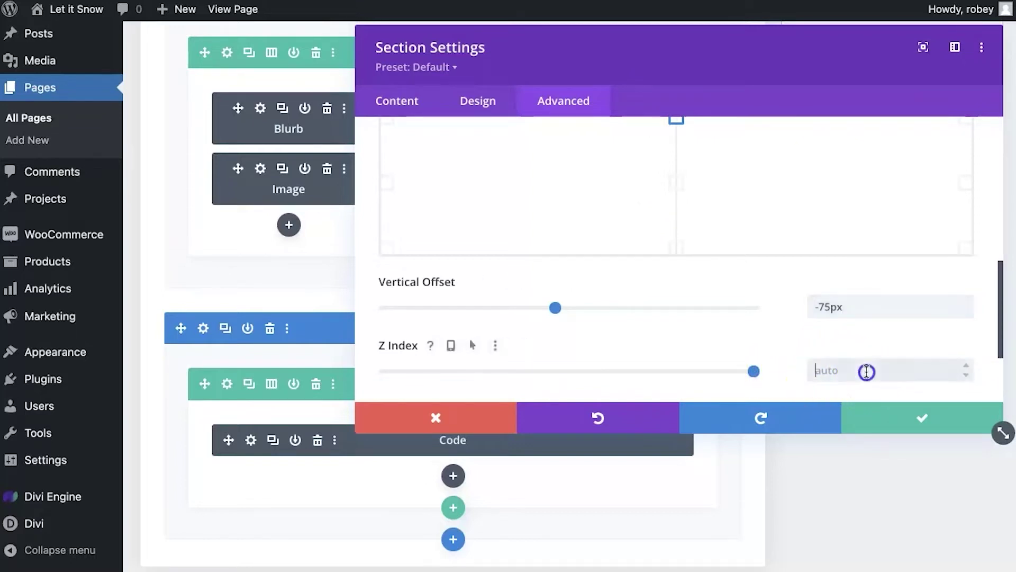
{"action": "type", "text": "1000"}
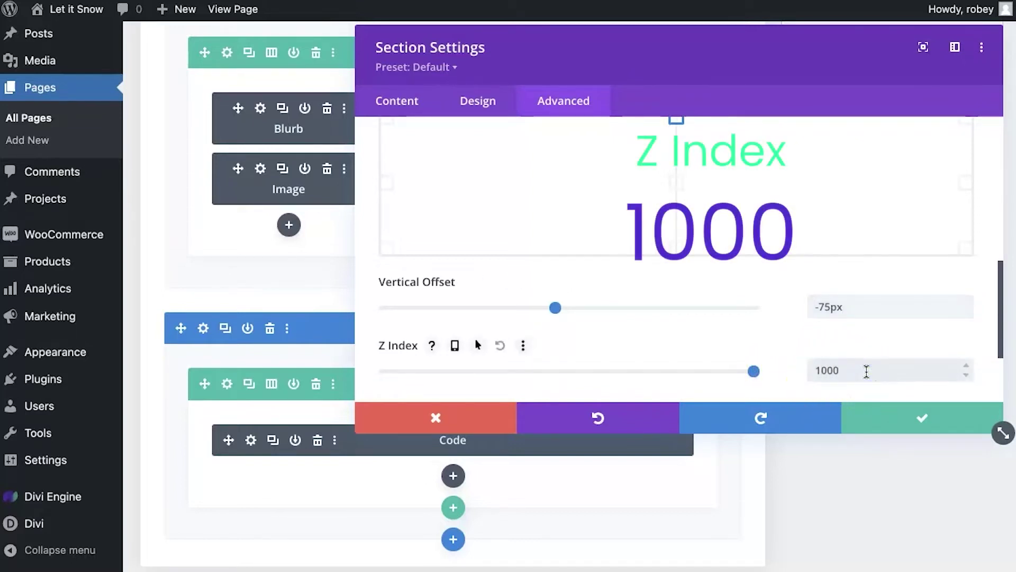
{"action": "scroll", "coordinate": [804, 324], "scroll_direction": "down", "scroll_amount": 3}
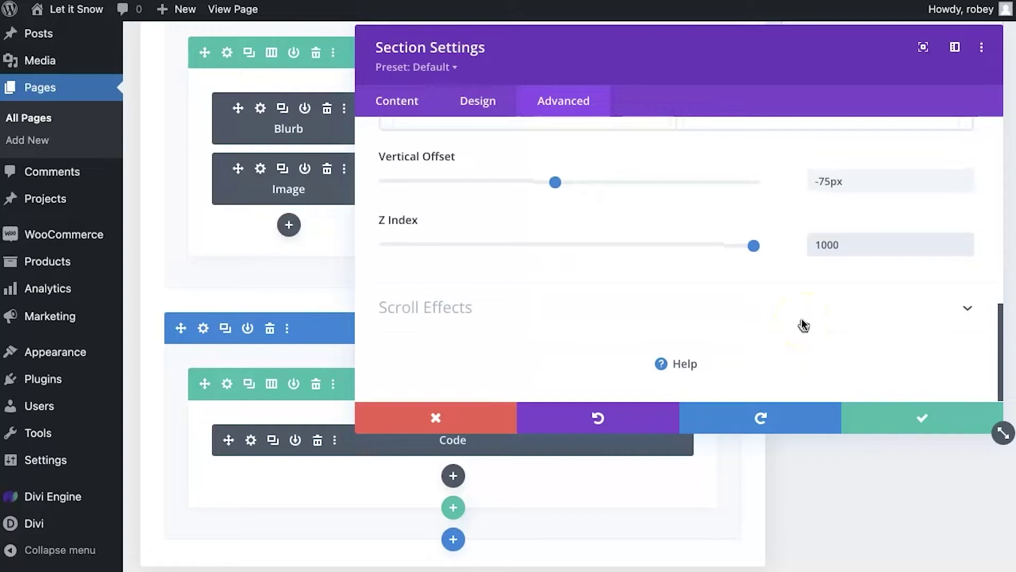
{"action": "left_click", "coordinate": [830, 361]}
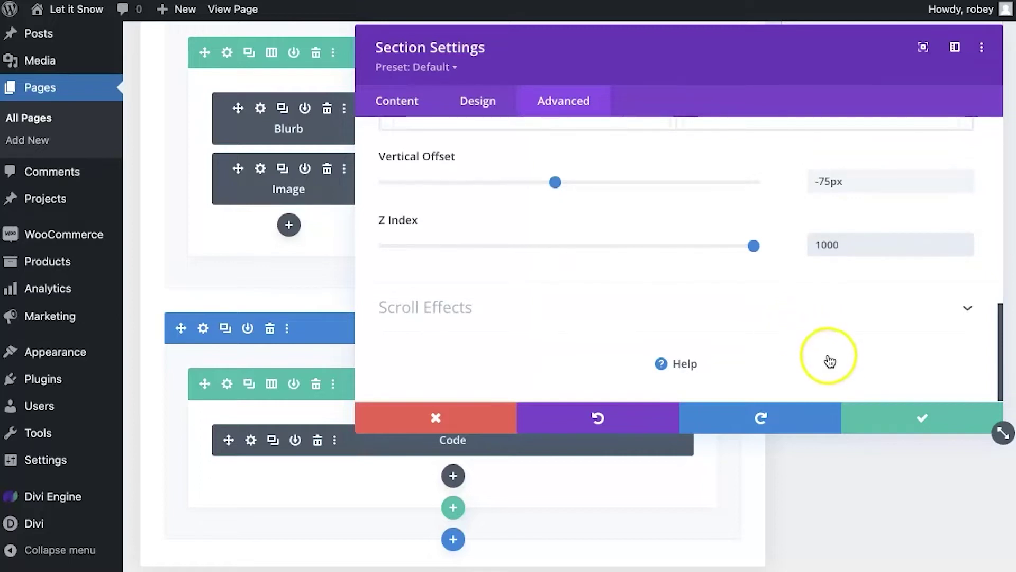
- Save the section settings and click Update to store the page
{"action": "left_click", "coordinate": [916, 429]}
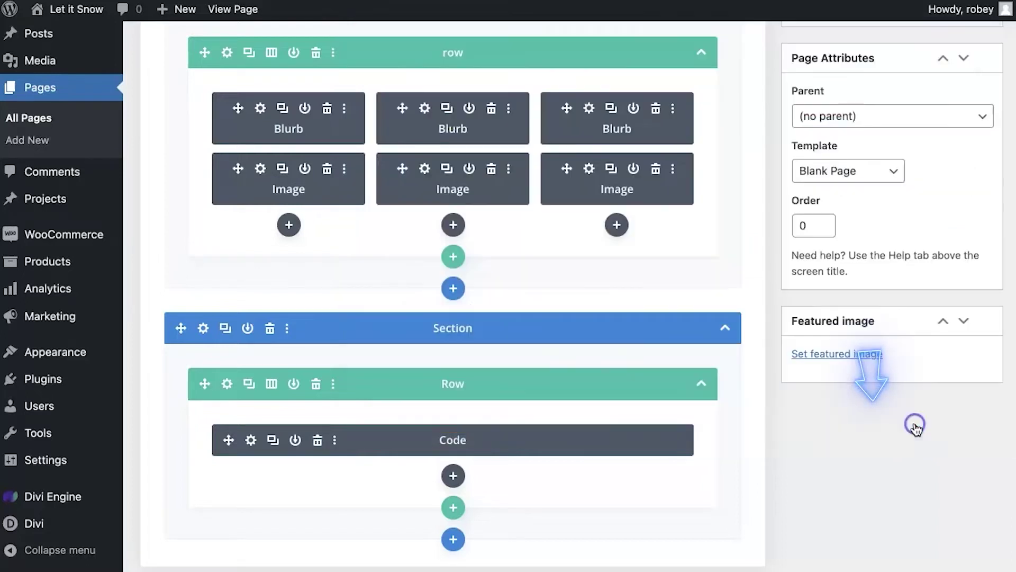
{"action": "scroll", "coordinate": [565, 465], "scroll_direction": "up", "scroll_amount": 3}
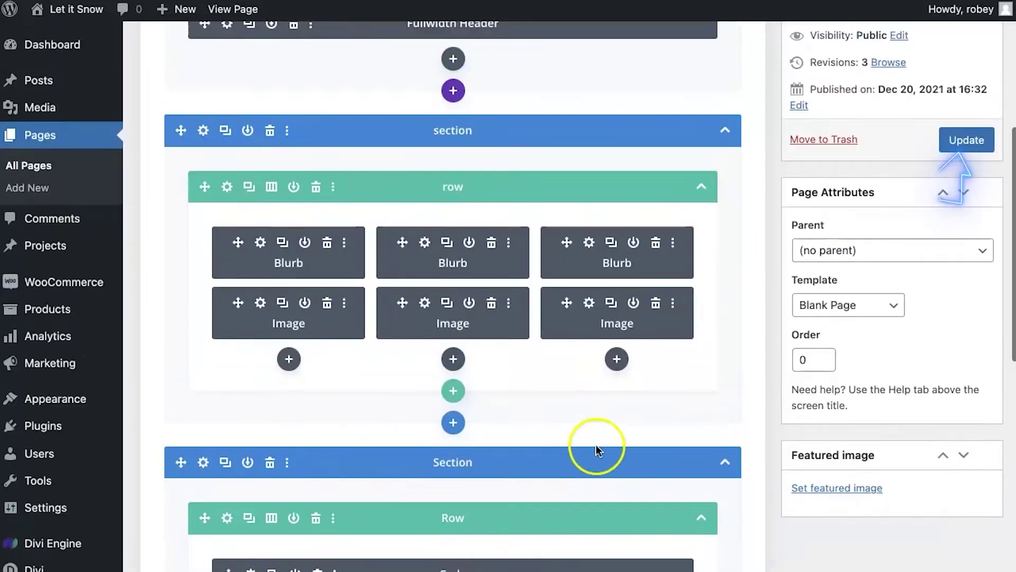
{"action": "left_click", "coordinate": [960, 142]}
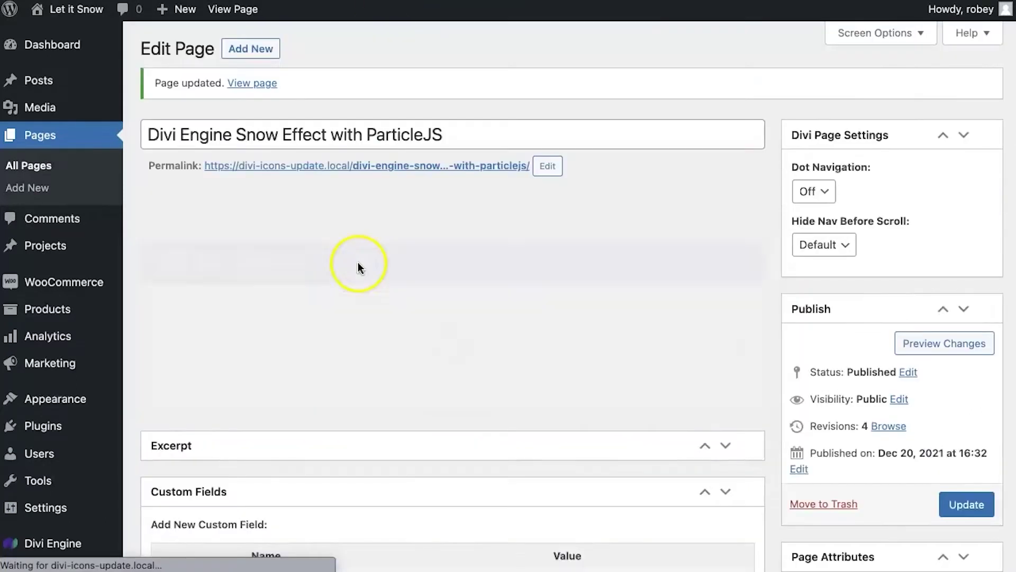
{"action": "left_click", "coordinate": [253, 85]}
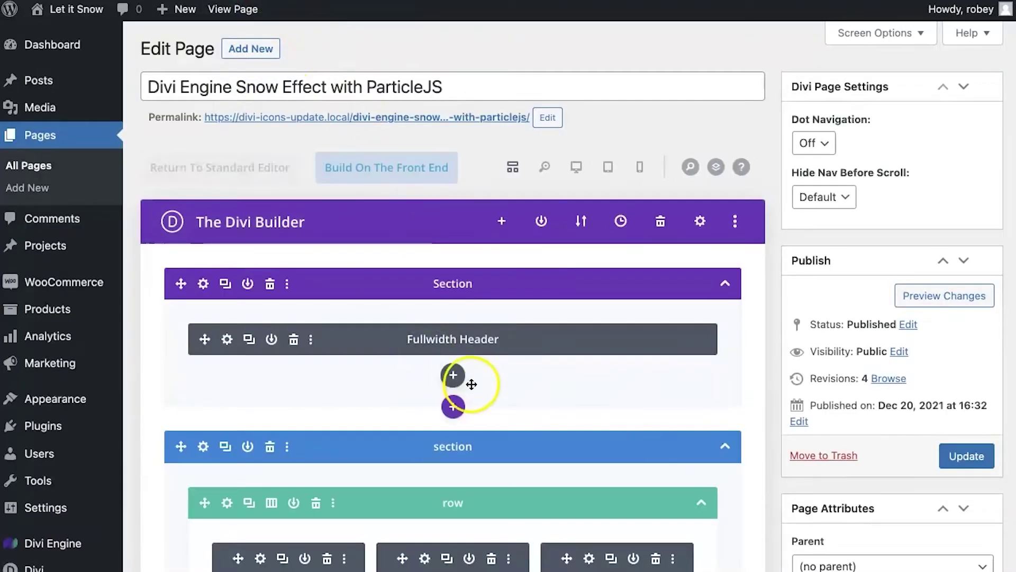
- Give the code section a transparent background and save its settings
{"action": "scroll", "coordinate": [466, 392], "scroll_direction": "down", "scroll_amount": 5}
{"action": "scroll", "coordinate": [479, 398], "scroll_direction": "down", "scroll_amount": 4}
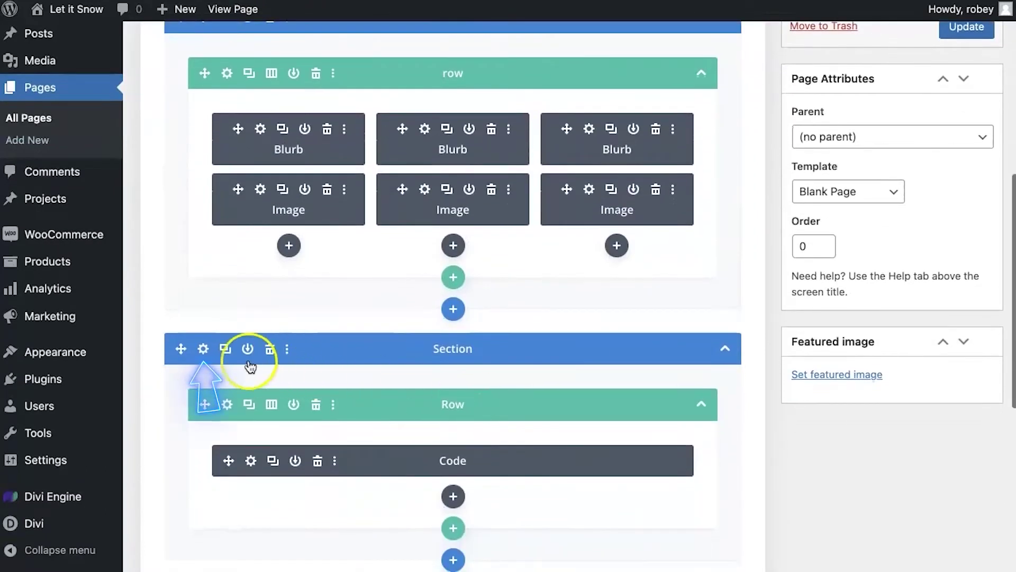
{"action": "left_click", "coordinate": [204, 350]}
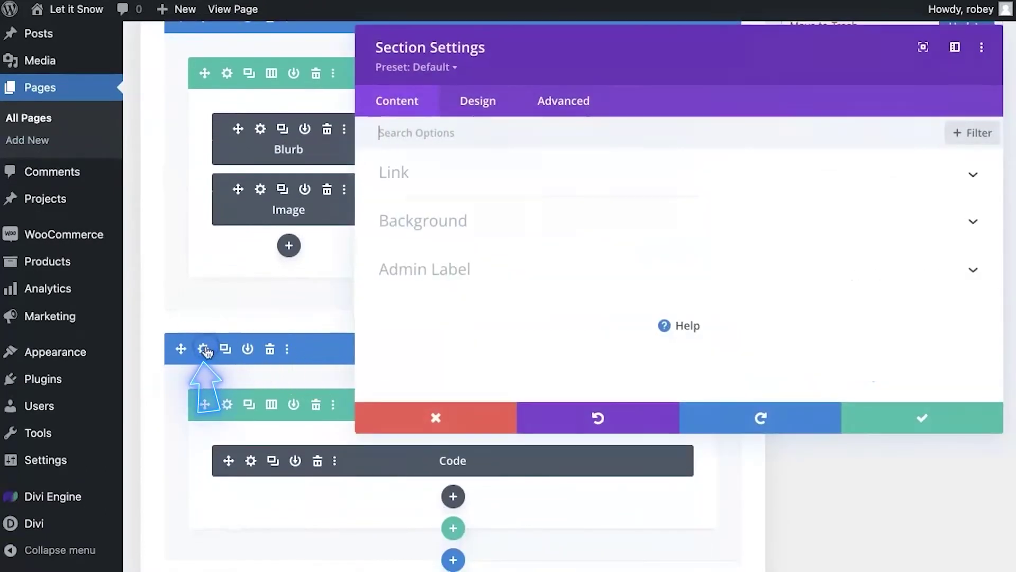
{"action": "left_click", "coordinate": [440, 221]}
{"action": "scroll", "coordinate": [479, 349], "scroll_direction": "down", "scroll_amount": 2}
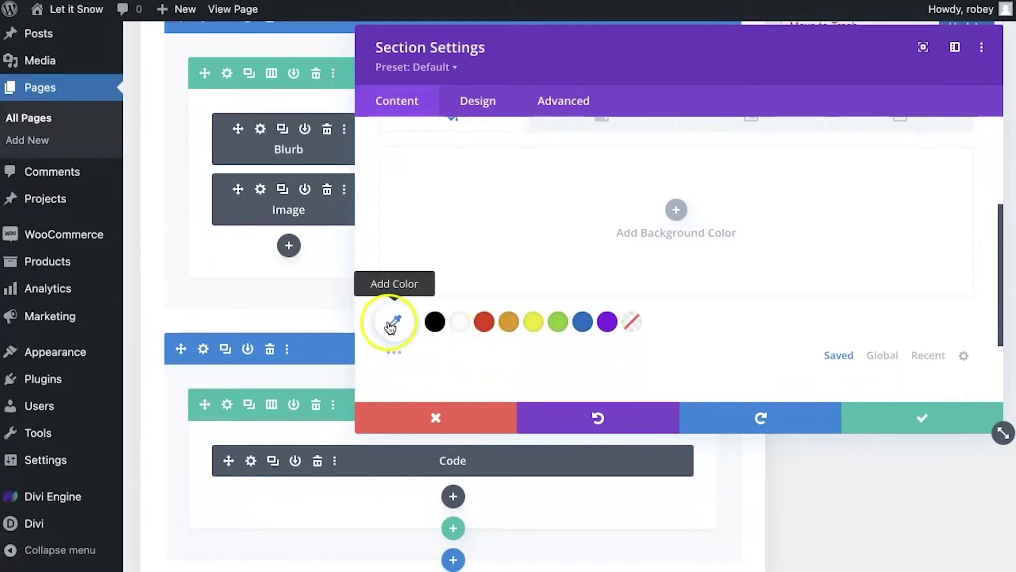
{"action": "left_click", "coordinate": [628, 324]}
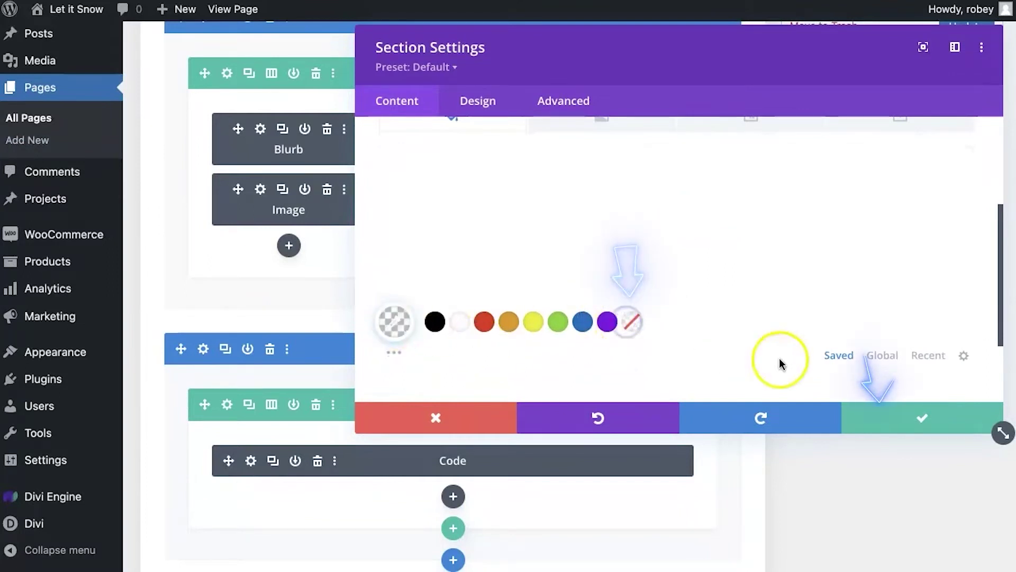
{"action": "left_click", "coordinate": [885, 417]}
- Update the page and open the live page to check the result
{"action": "scroll", "coordinate": [888, 417], "scroll_direction": "up", "scroll_amount": 5}
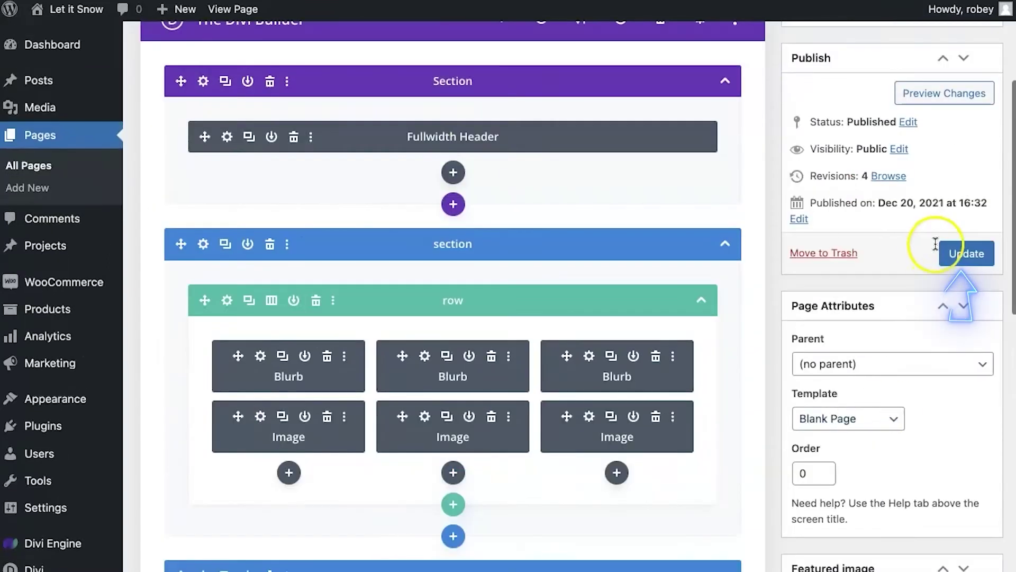
{"action": "left_click", "coordinate": [958, 256]}
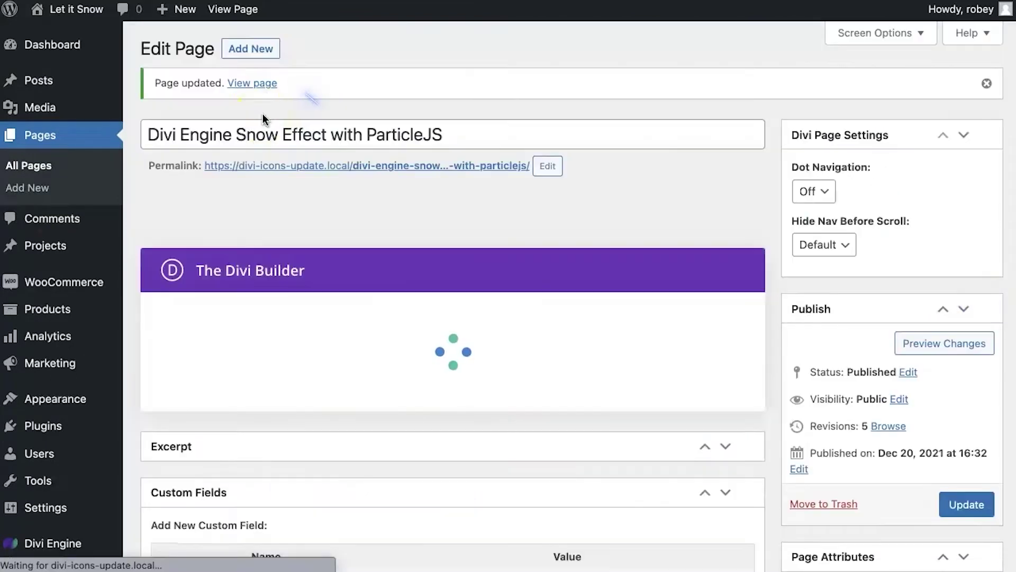
{"action": "left_click", "coordinate": [257, 83]}
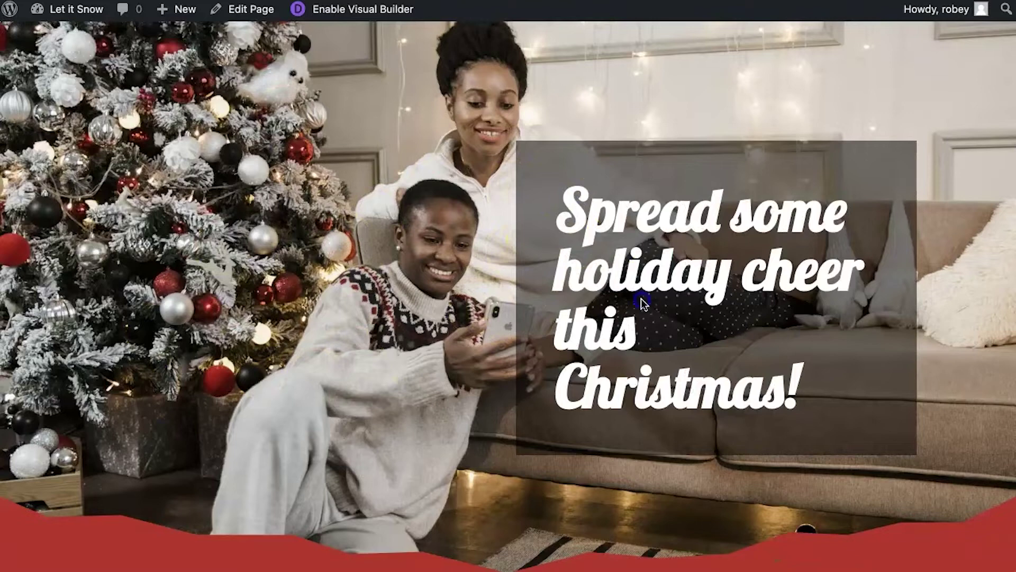
- Scroll through the live Christmas page, then return to Edit Page
{"action": "scroll", "coordinate": [609, 325], "scroll_direction": "down", "scroll_amount": 10}
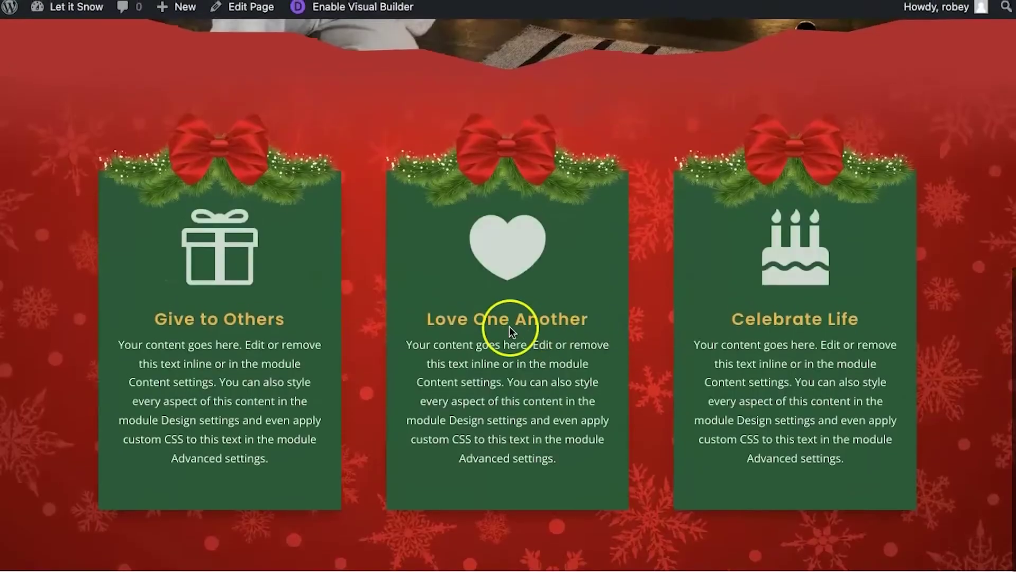
{"action": "scroll", "coordinate": [474, 277], "scroll_direction": "up", "scroll_amount": 10}
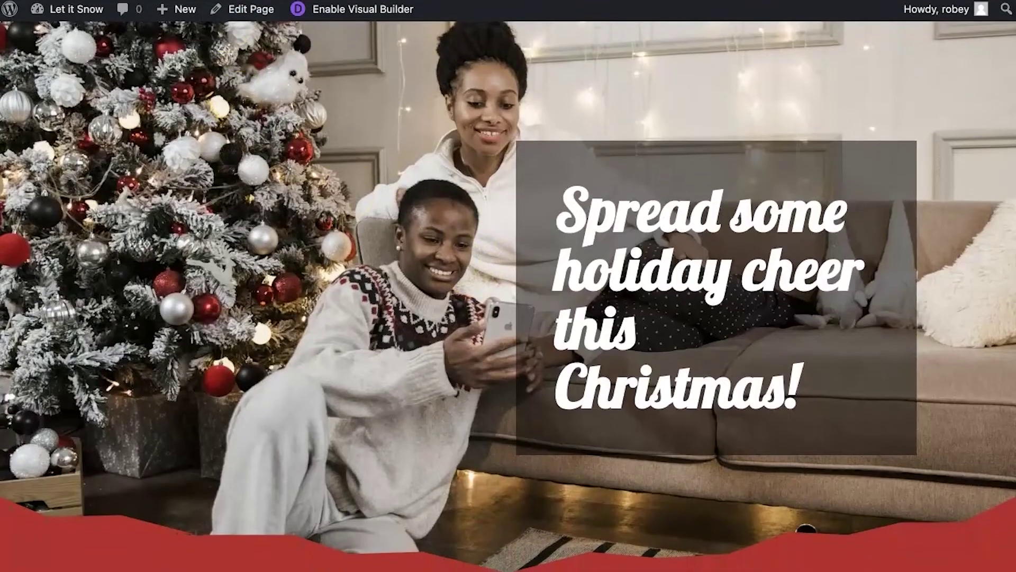
{"action": "left_click", "coordinate": [257, 12]}
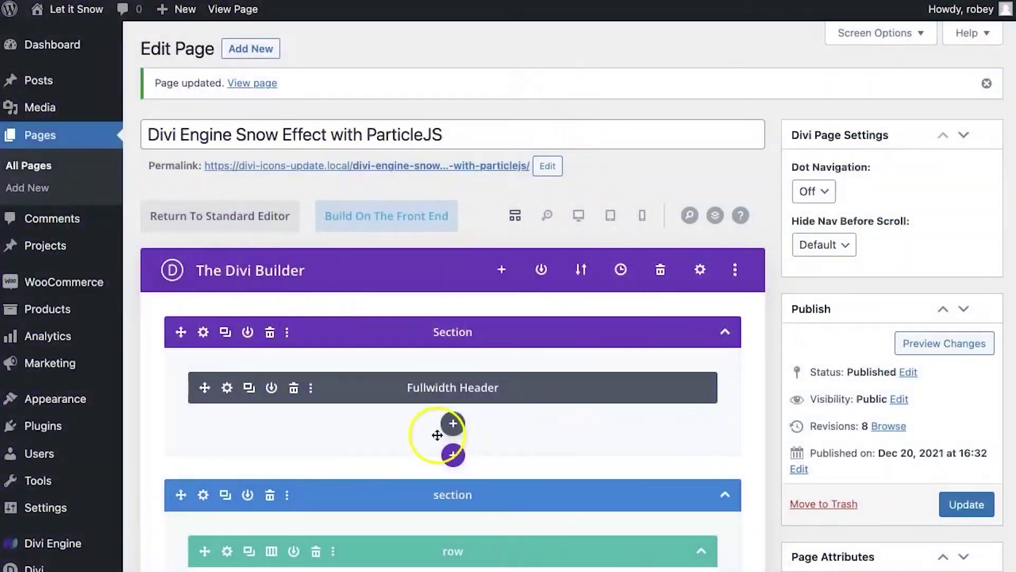
- Open the empty Code module's settings, then go to the WordPress Dashboard
{"action": "scroll", "coordinate": [438, 434], "scroll_direction": "down", "scroll_amount": 6}
{"action": "scroll", "coordinate": [437, 434], "scroll_direction": "down", "scroll_amount": 5}
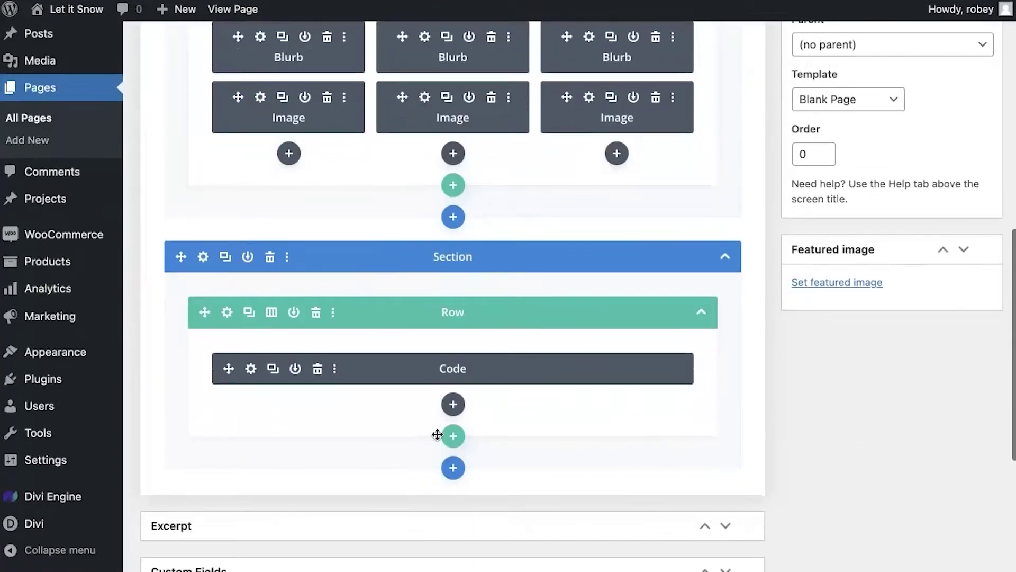
{"action": "left_click", "coordinate": [251, 369]}
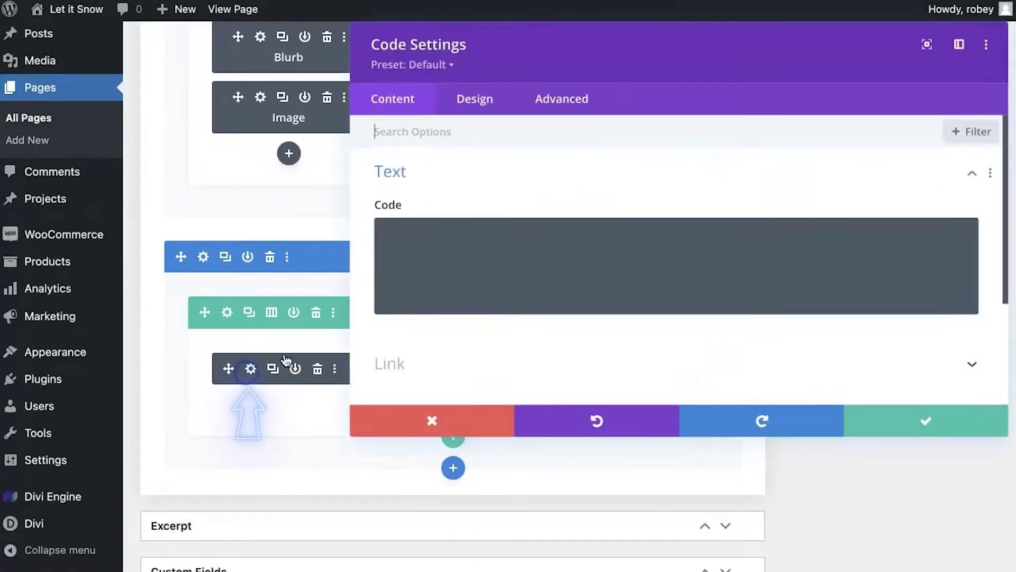
{"action": "left_click", "coordinate": [476, 254]}
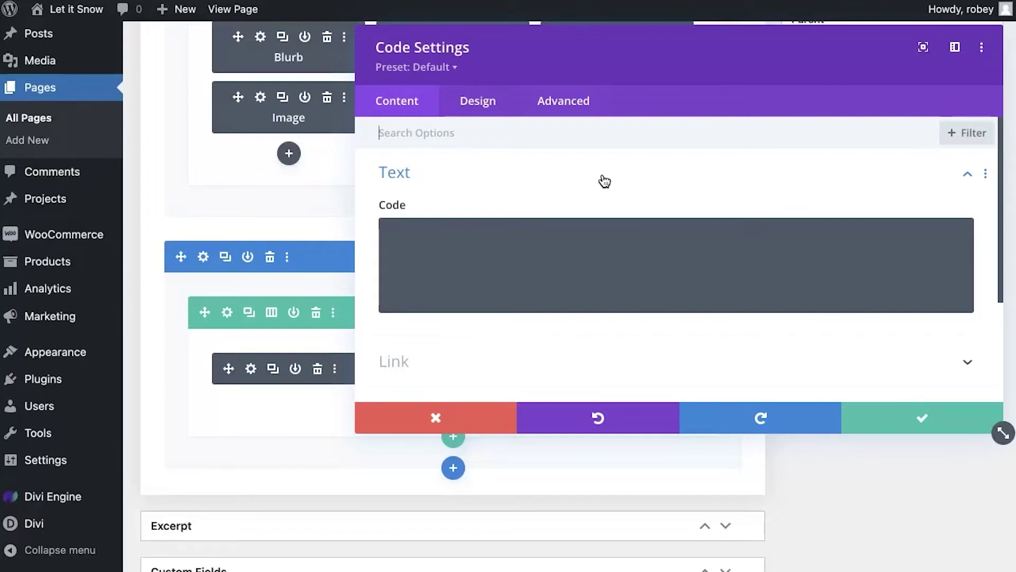
{"action": "left_click", "coordinate": [655, 71]}
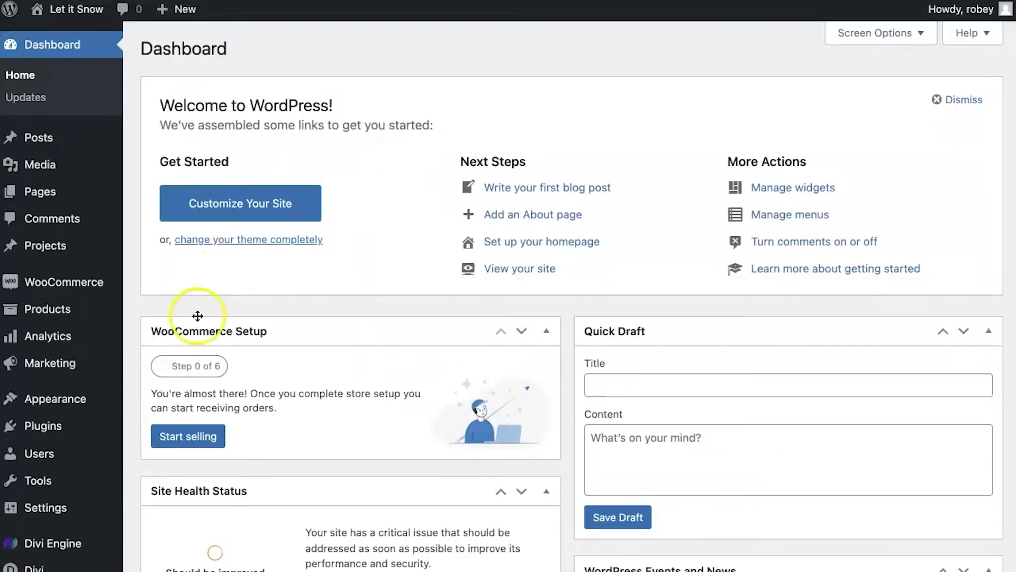
- Open Divi Theme Options and scroll the Integration tab to the head code box
{"action": "scroll", "coordinate": [339, 420], "scroll_direction": "down", "scroll_amount": 10}
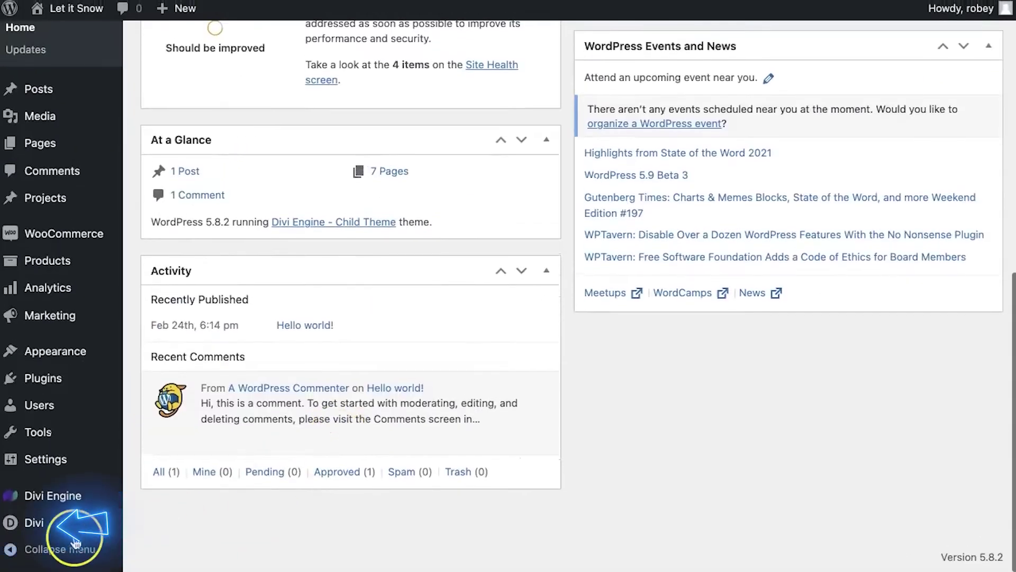
{"action": "mouse_move", "coordinate": [31, 505]}
{"action": "left_click", "coordinate": [185, 382]}
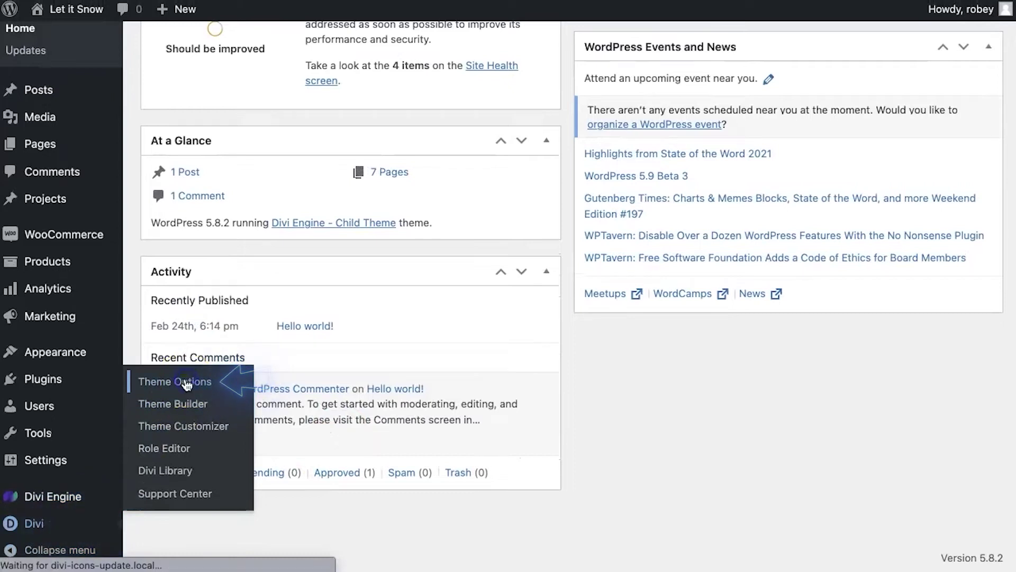
{"action": "scroll", "coordinate": [327, 398], "scroll_direction": "down", "scroll_amount": 15}
{"action": "scroll", "coordinate": [327, 401], "scroll_direction": "up", "scroll_amount": 15}
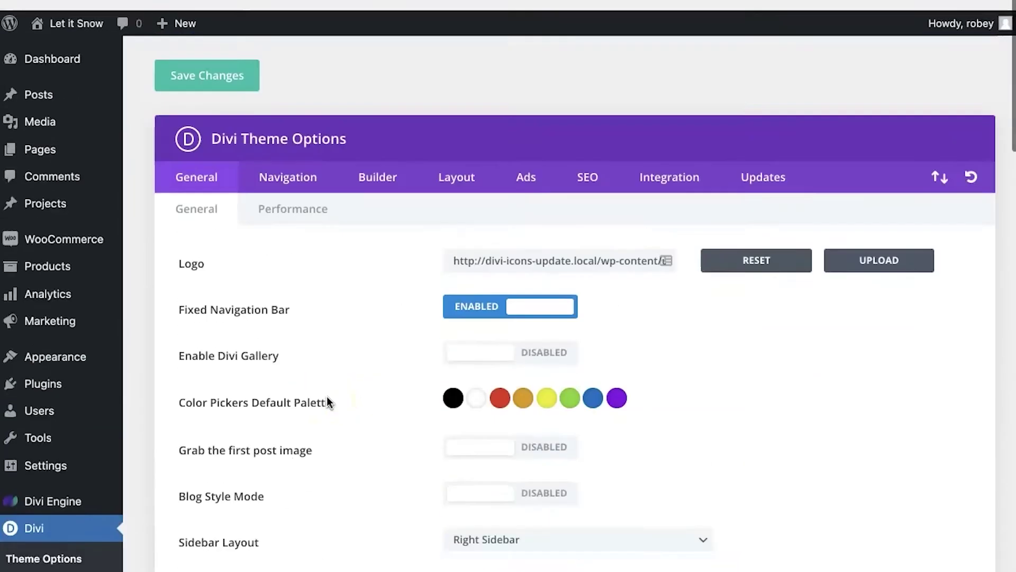
{"action": "left_click", "coordinate": [672, 167]}
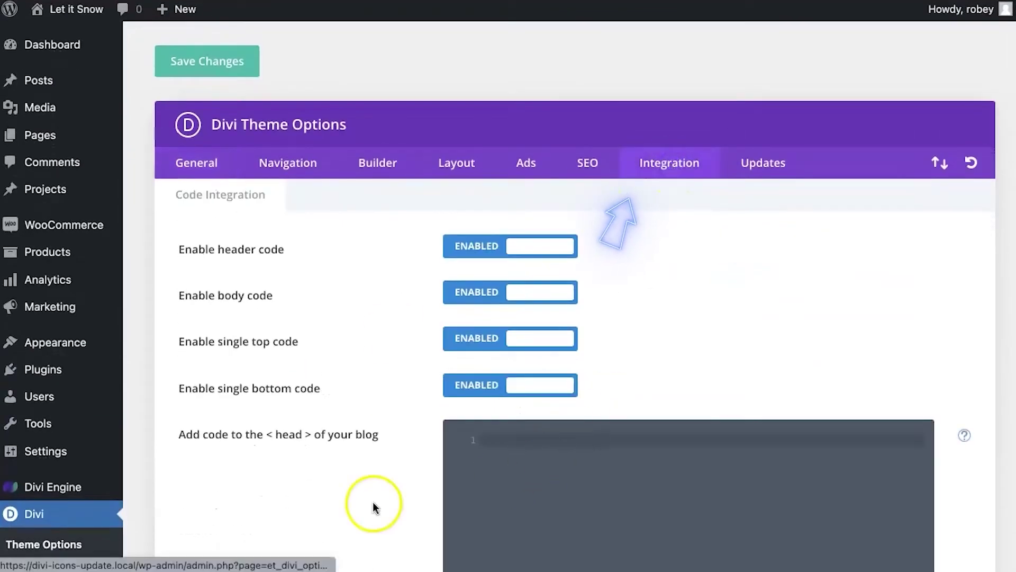
{"action": "scroll", "coordinate": [334, 508], "scroll_direction": "down", "scroll_amount": 5}
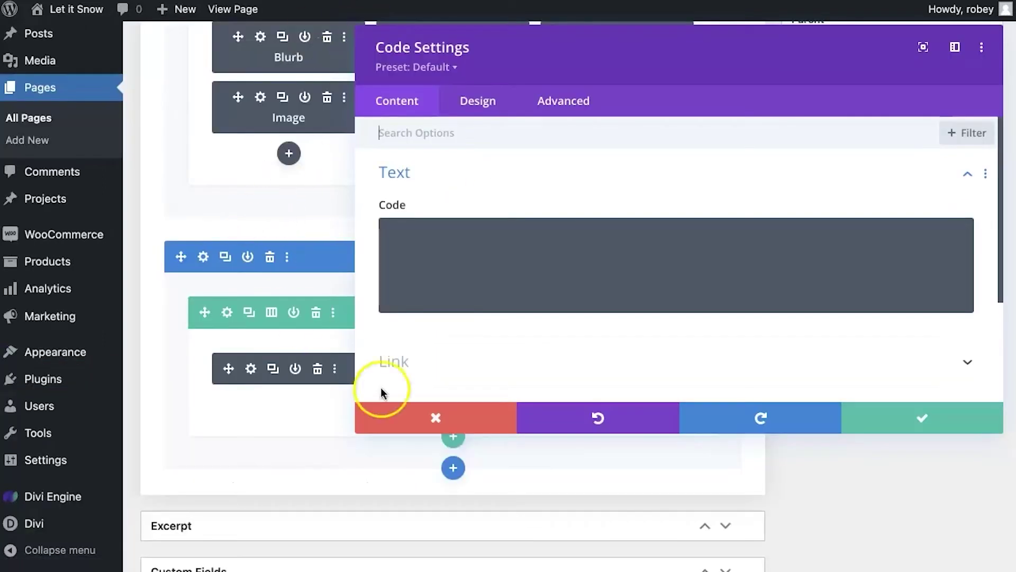
- Reopen the Code module settings with the caret in its Code box, then switch to the snow gist
{"action": "left_click", "coordinate": [423, 416]}
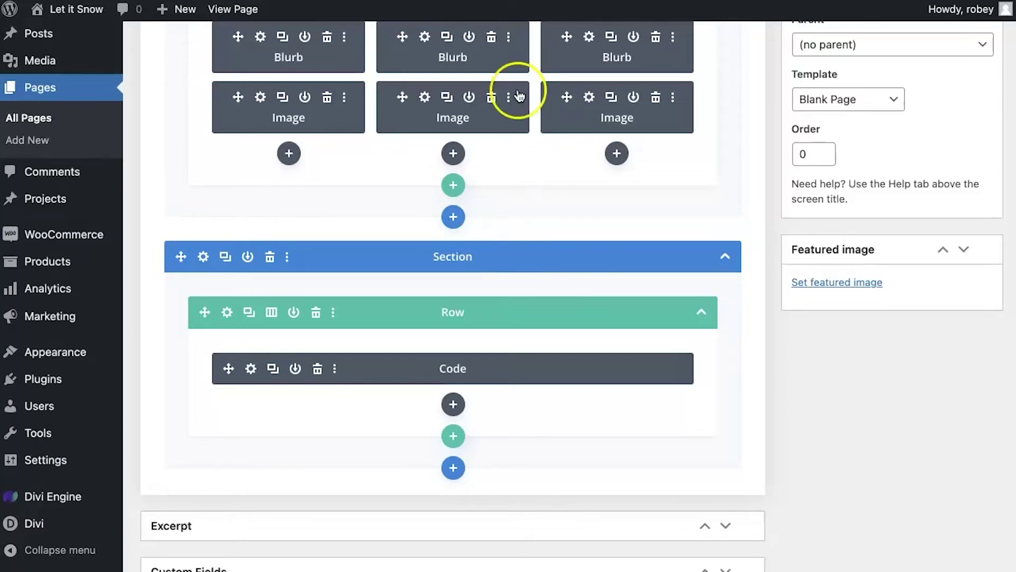
{"action": "left_click", "coordinate": [251, 368]}
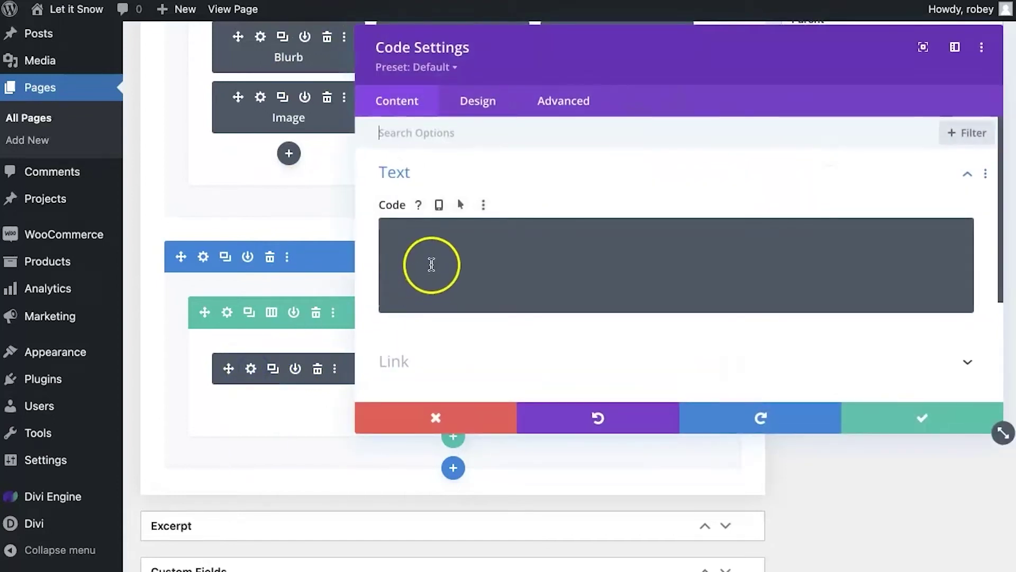
{"action": "left_click", "coordinate": [432, 265]}
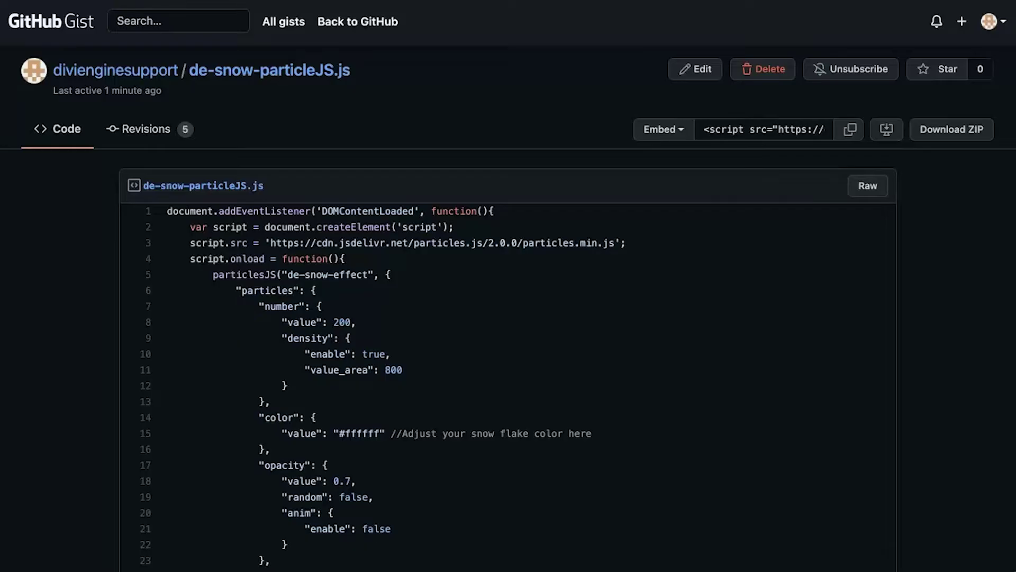
{"action": "left_click", "coordinate": [205, 233]}
- Select the whole de-snow-particleJS.js snow script in the gist, from line 1 to the end
{"action": "left_click_drag", "start_coordinate": [169, 213], "coordinate": [389, 561]}
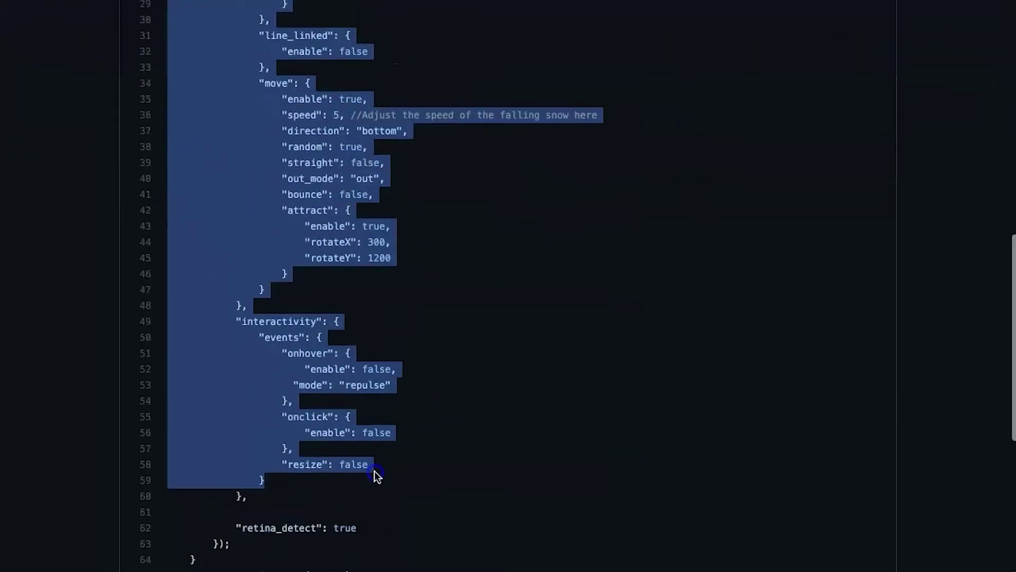
{"action": "left_click_drag", "start_coordinate": [376, 475], "coordinate": [256, 222]}
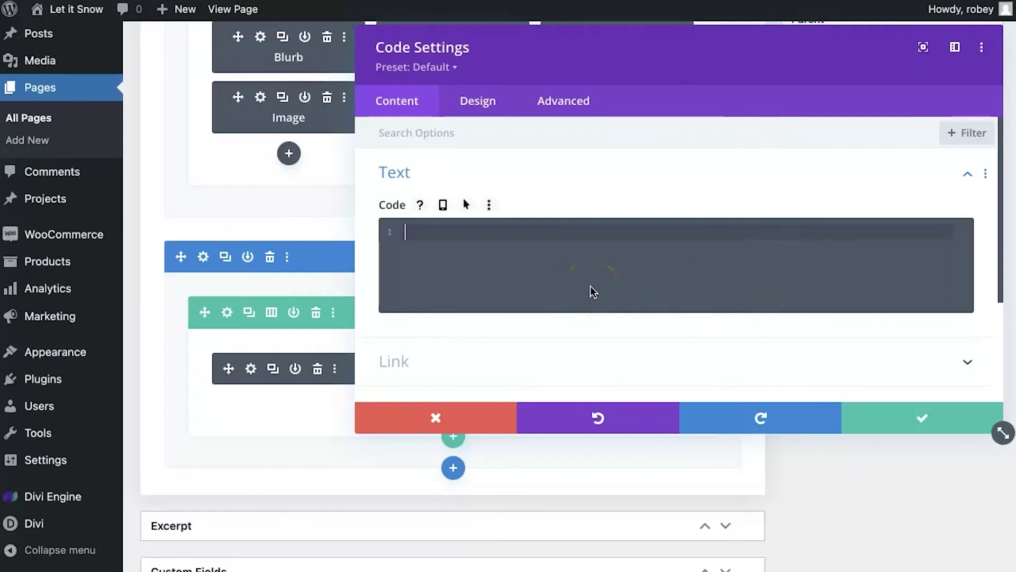
- Paste the particles.js snow script between <script> tags in the Code field and save the module
{"action": "type", "text": "<script>"}
{"action": "key", "text": "Return"}
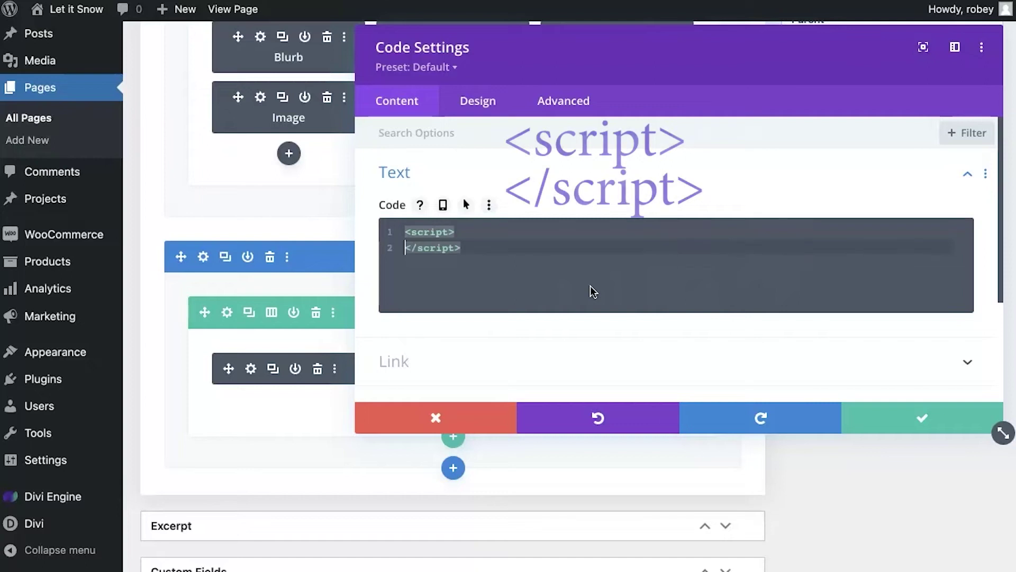
{"action": "key", "text": "Return"}
{"action": "key", "text": "Up"}
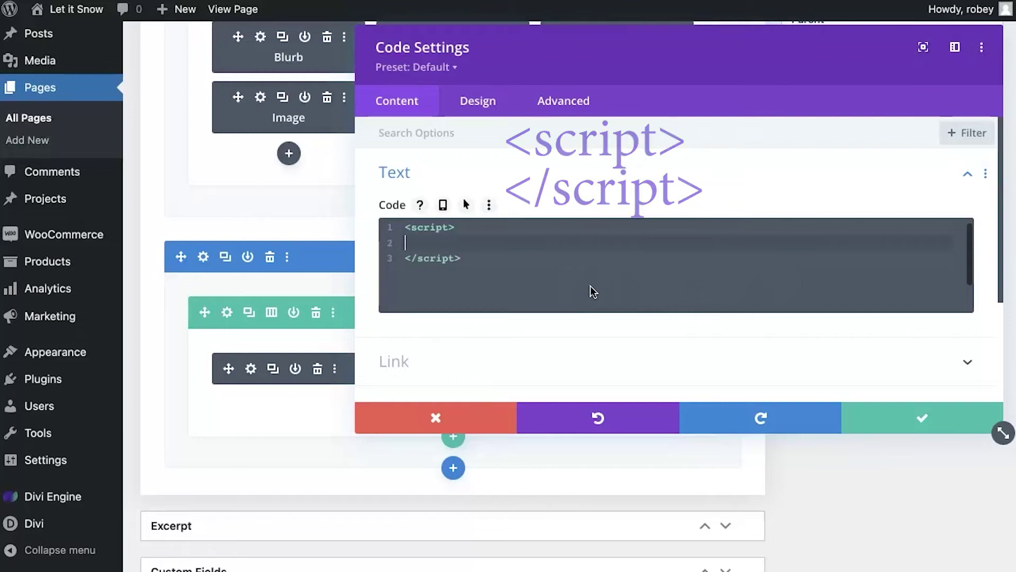
{"action": "key", "text": "ctrl+v"}
{"action": "scroll", "coordinate": [680, 159], "scroll_direction": "up", "scroll_amount": 15}
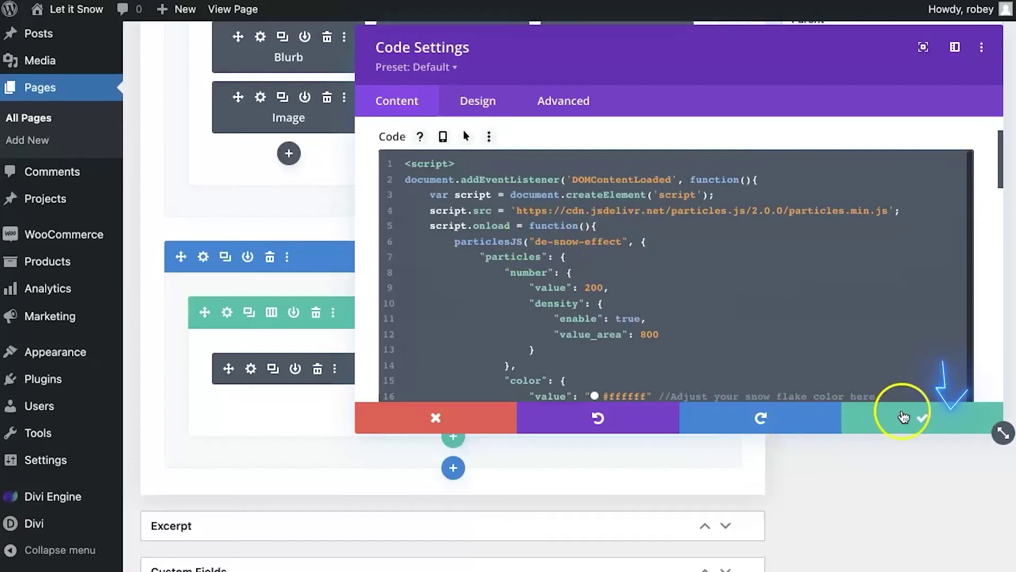
{"action": "left_click", "coordinate": [903, 415]}
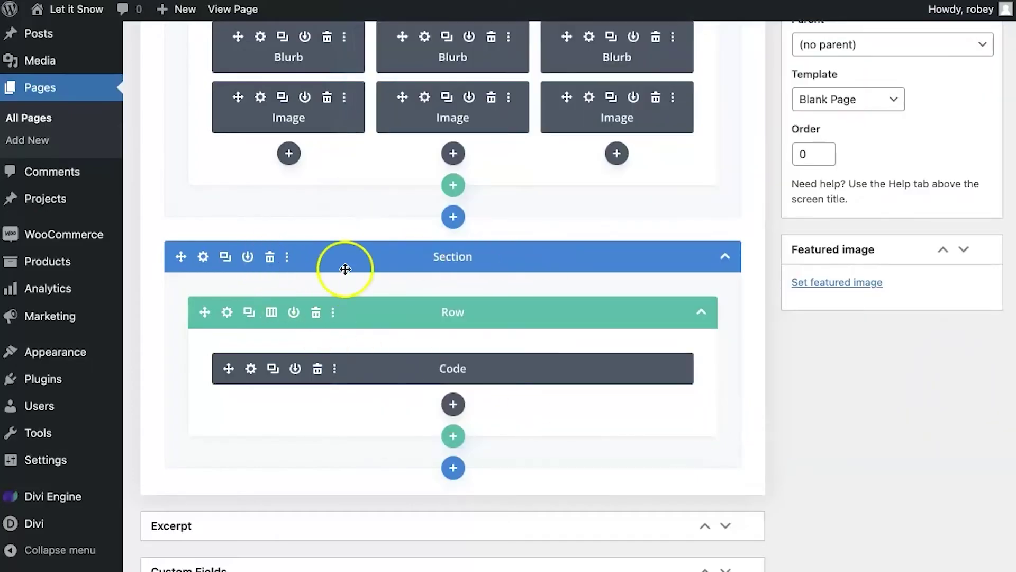
- Update the page and open it live to check the snow
{"action": "scroll", "coordinate": [508, 236], "scroll_direction": "up", "scroll_amount": 7}
{"action": "left_click", "coordinate": [967, 325]}
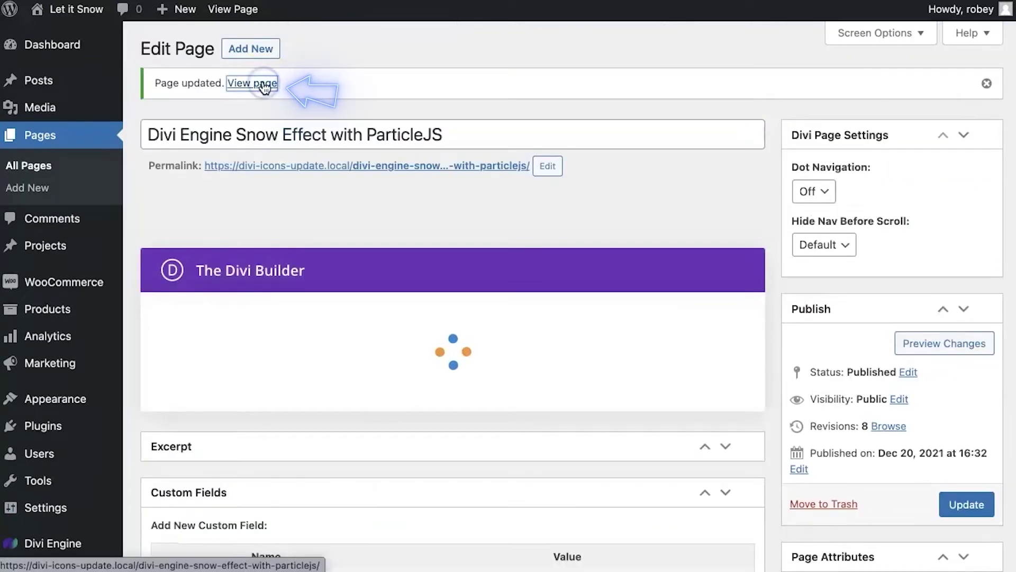
{"action": "left_click", "coordinate": [264, 84]}
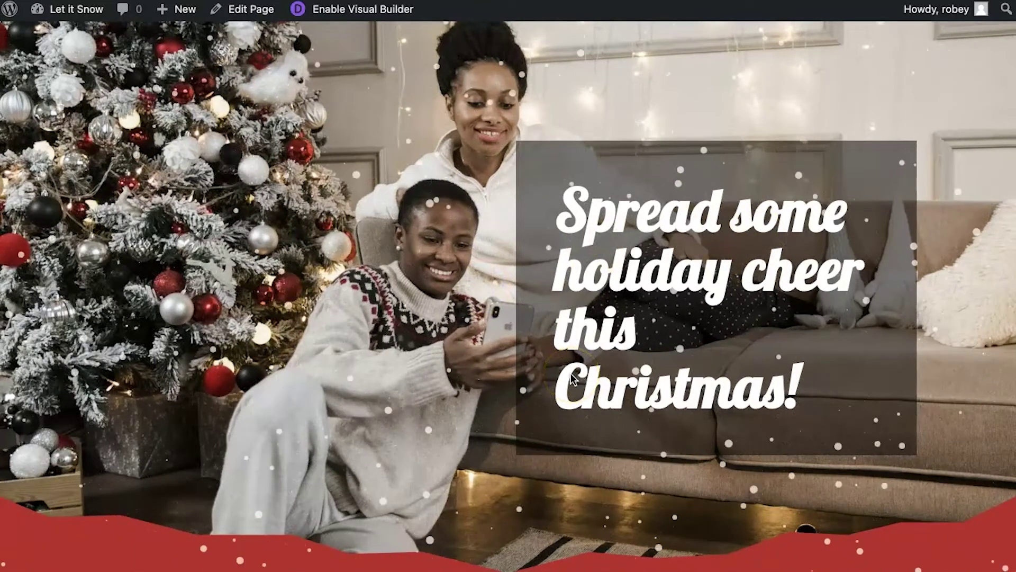
- Scroll the live page and test clicking the hero heading beneath the falling snow
{"action": "scroll", "coordinate": [561, 376], "scroll_direction": "down", "scroll_amount": 5}
{"action": "scroll", "coordinate": [571, 374], "scroll_direction": "down", "scroll_amount": 3}
{"action": "scroll", "coordinate": [571, 374], "scroll_direction": "up", "scroll_amount": 7}
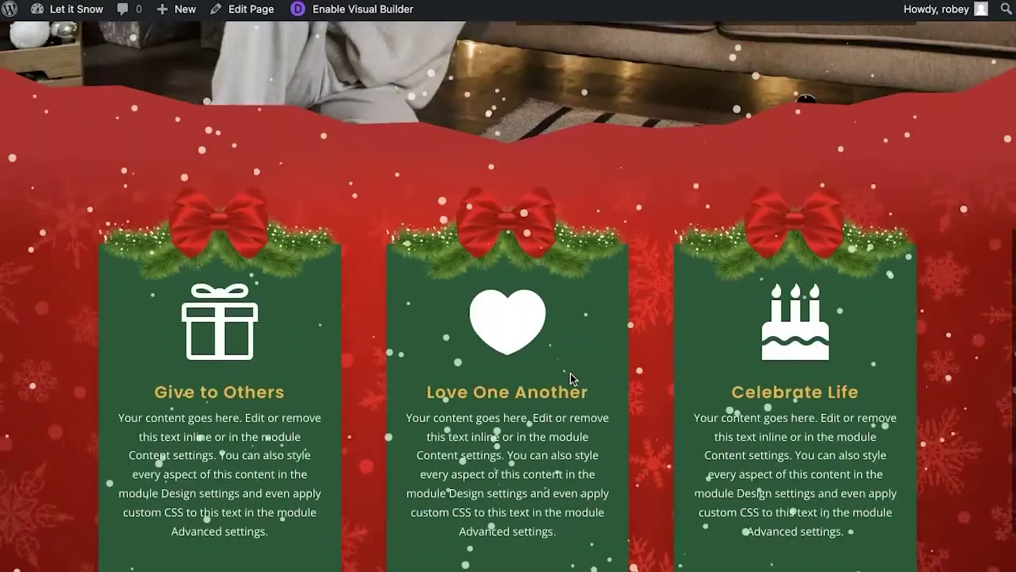
{"action": "scroll", "coordinate": [571, 374], "scroll_direction": "up", "scroll_amount": 2}
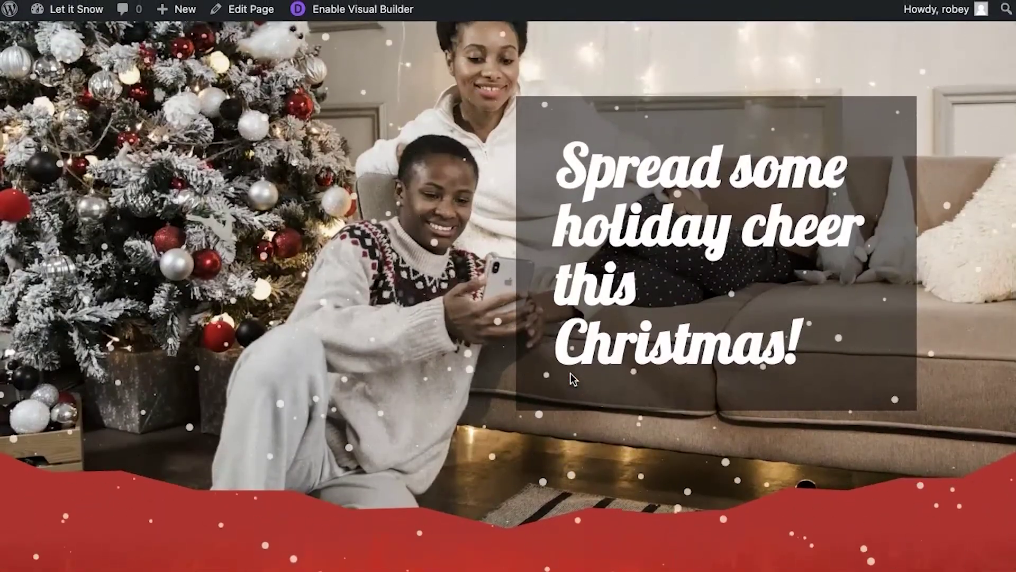
{"action": "scroll", "coordinate": [571, 374], "scroll_direction": "up", "scroll_amount": 1}
{"action": "left_click", "coordinate": [680, 379]}
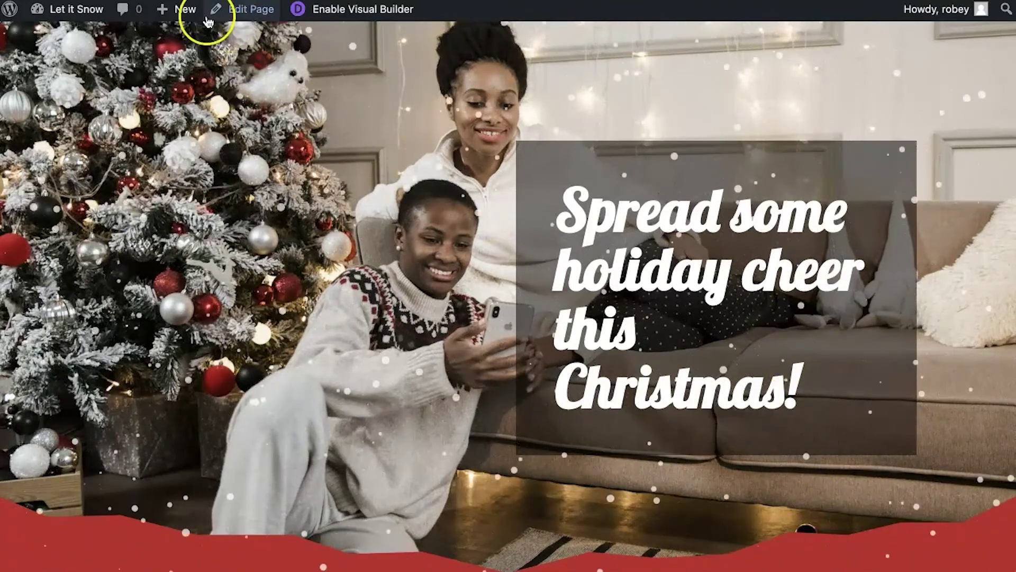
- Return from the live page to editing it in the Divi Builder
{"action": "mouse_move", "coordinate": [164, 11]}
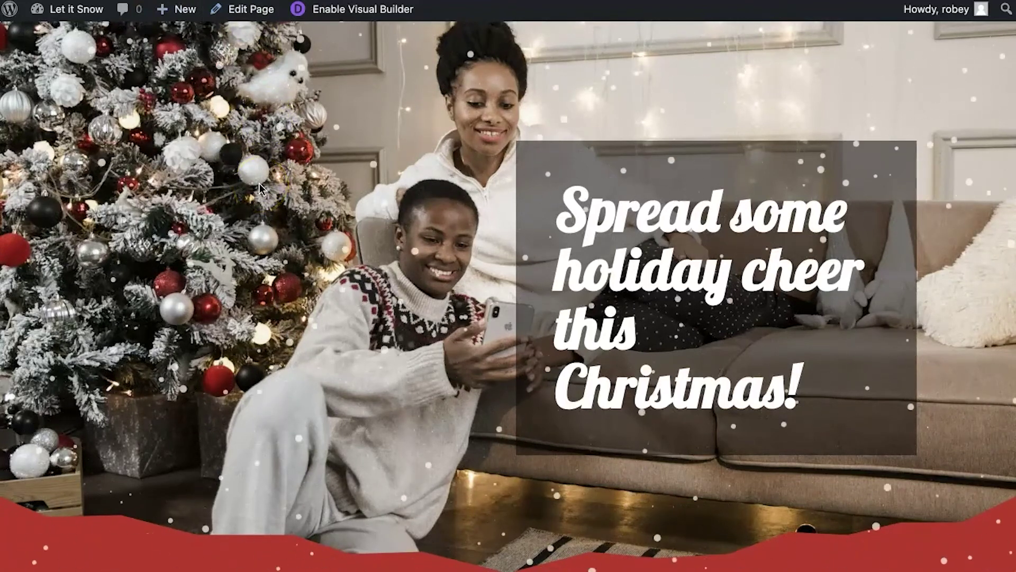
{"action": "left_click", "coordinate": [246, 9]}
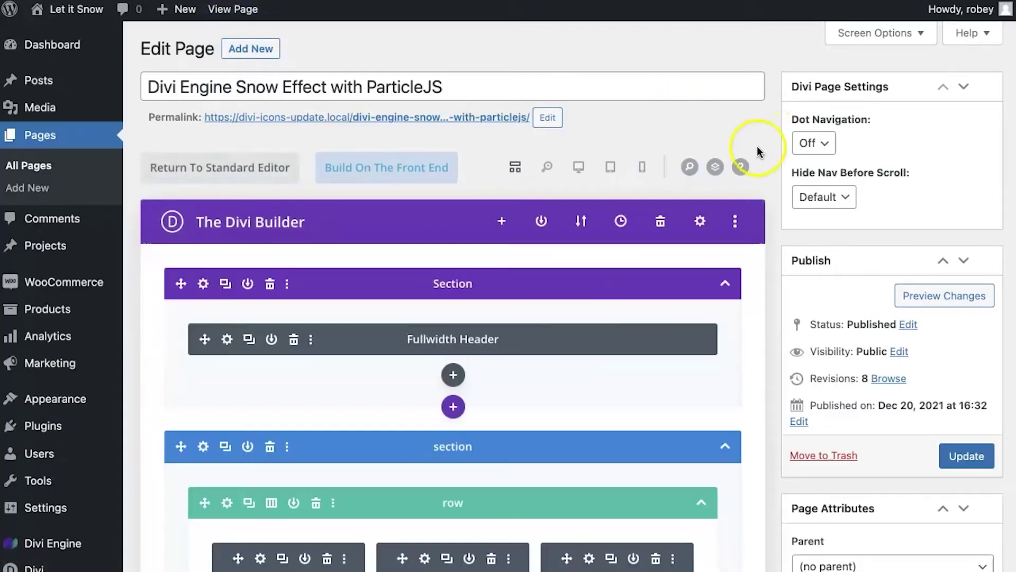
{"action": "left_click", "coordinate": [579, 167]}
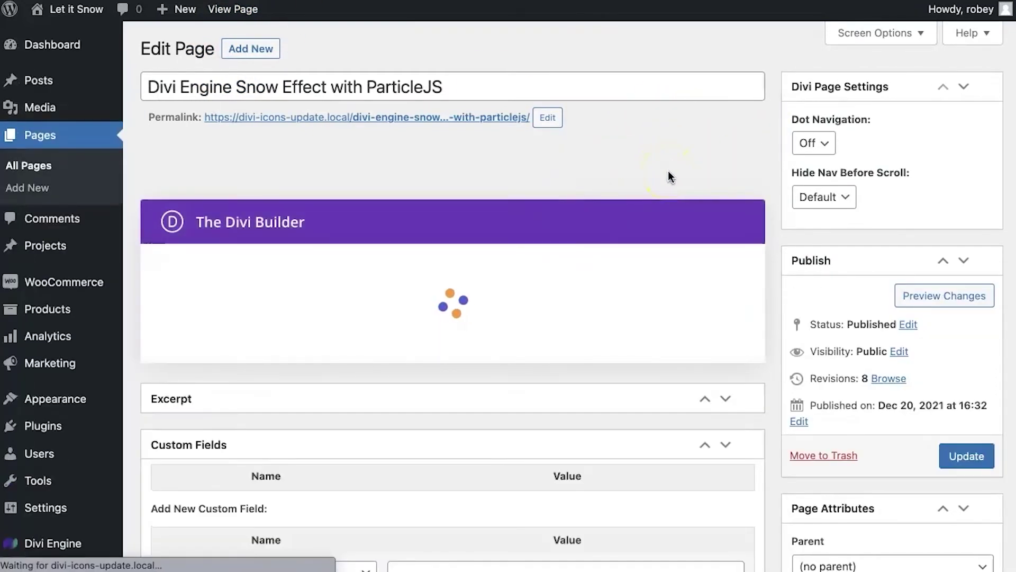
{"action": "left_click", "coordinate": [564, 204]}
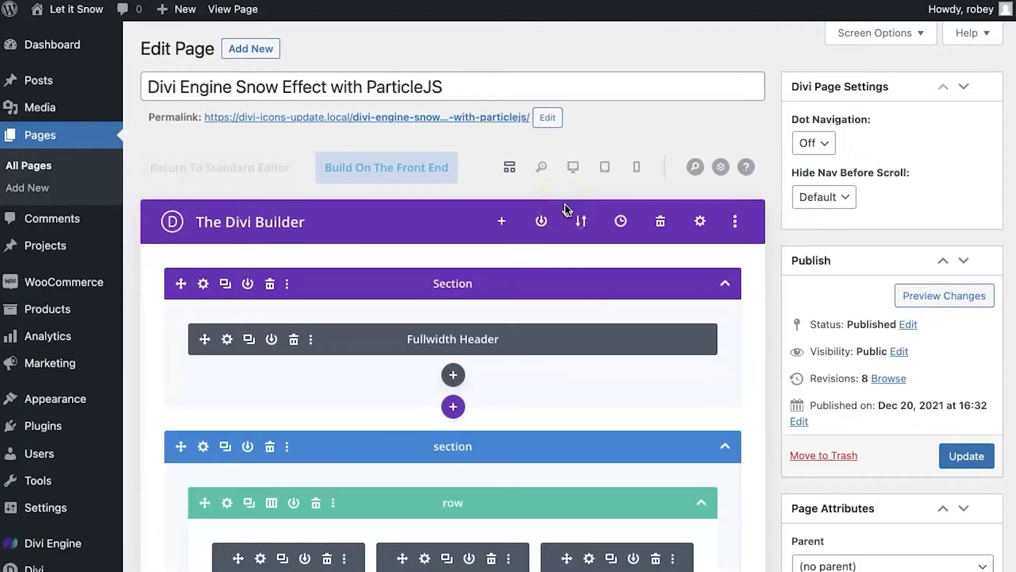
- Switch the builder to the desktop preview, then to the wireframe layout
{"action": "left_click", "coordinate": [578, 170]}
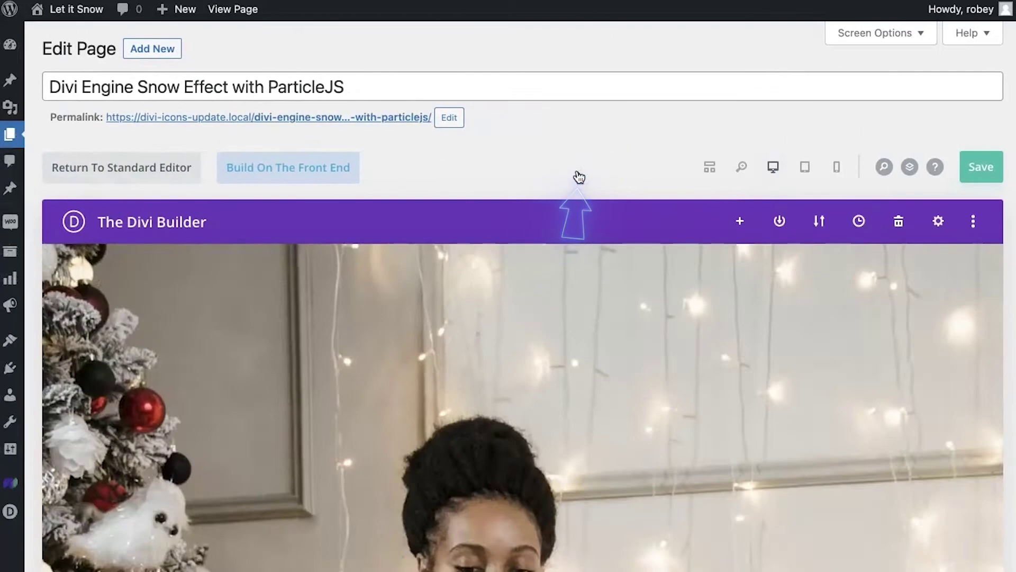
{"action": "left_click", "coordinate": [715, 261]}
{"action": "scroll", "coordinate": [639, 373], "scroll_direction": "down", "scroll_amount": 5}
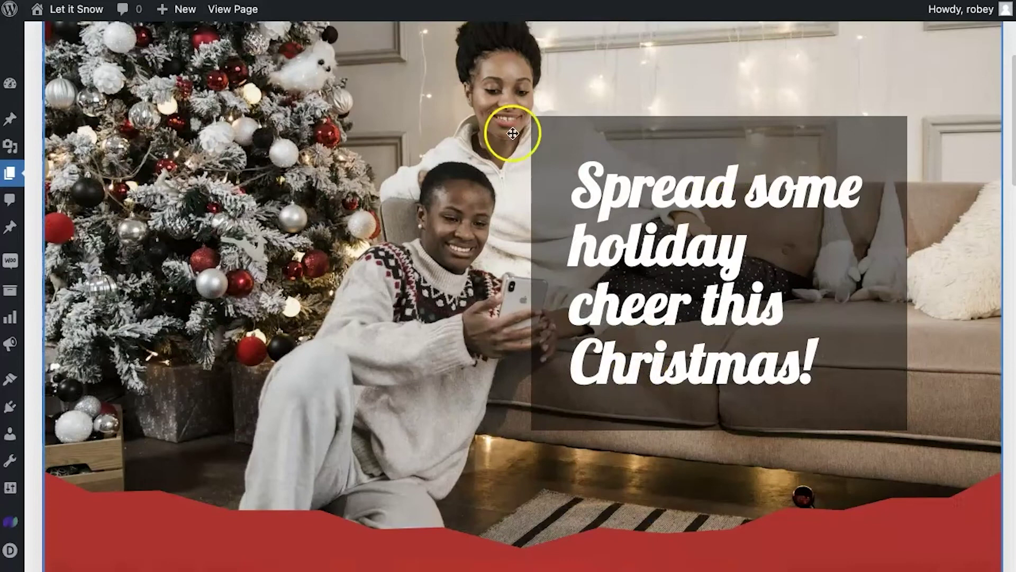
{"action": "scroll", "coordinate": [512, 133], "scroll_direction": "up", "scroll_amount": 2}
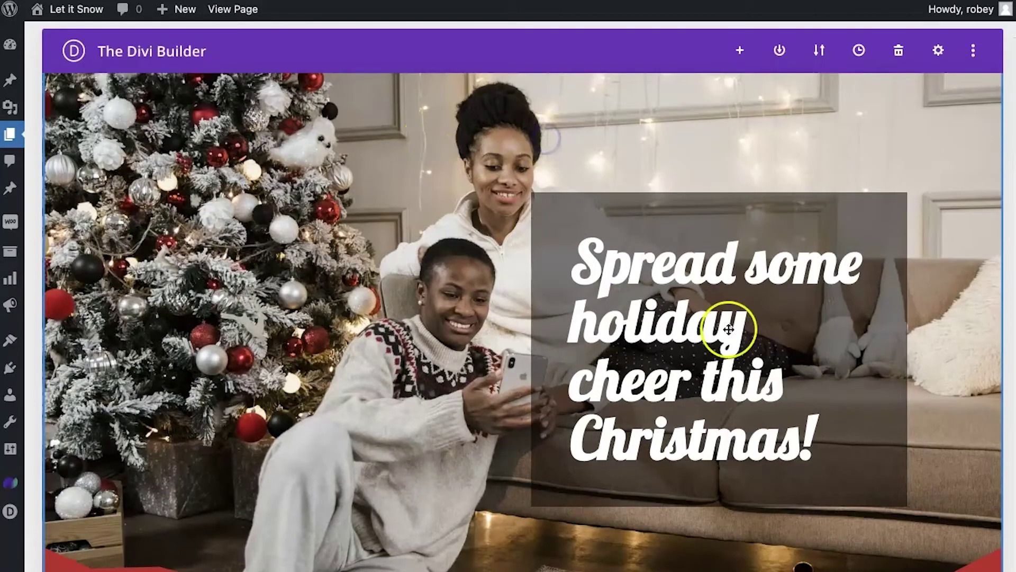
{"action": "scroll", "coordinate": [432, 437], "scroll_direction": "down", "scroll_amount": 5}
{"action": "scroll", "coordinate": [431, 431], "scroll_direction": "up", "scroll_amount": 8}
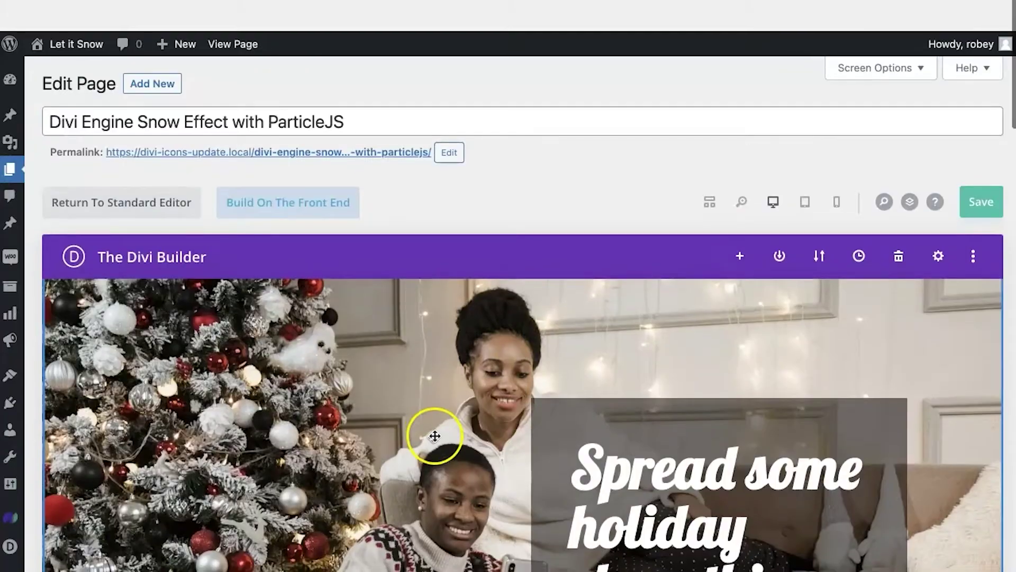
{"action": "left_click", "coordinate": [707, 168]}
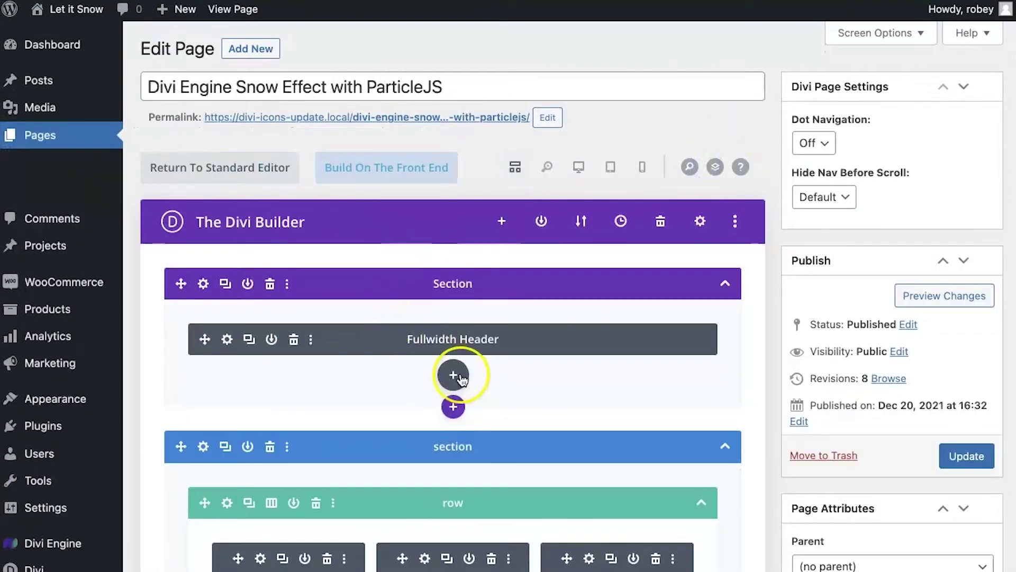
- Give the Fullwidth Header a SEE MORE button linking to #, then update the page
{"action": "left_click", "coordinate": [226, 338]}
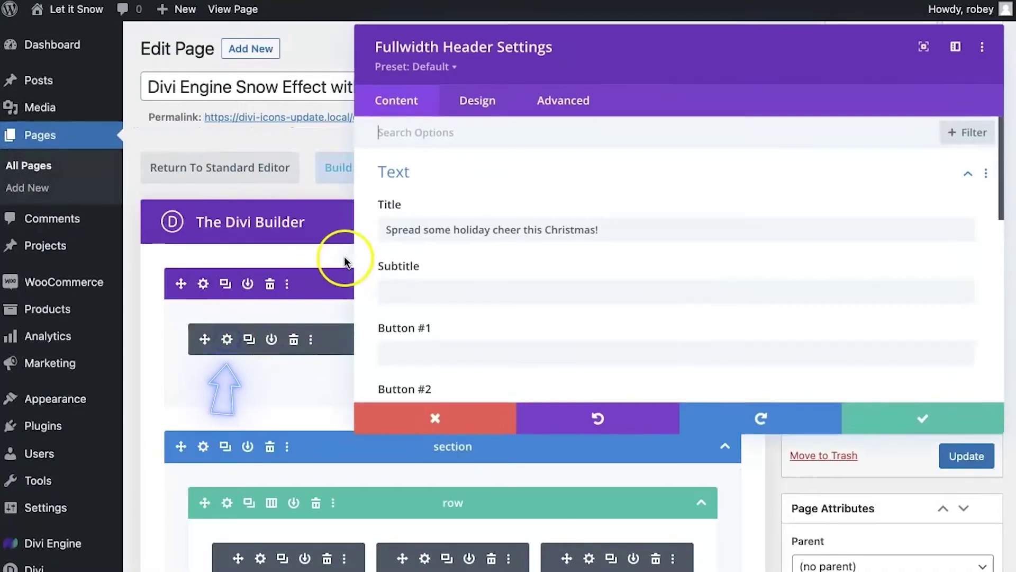
{"action": "scroll", "coordinate": [439, 294], "scroll_direction": "down", "scroll_amount": 2}
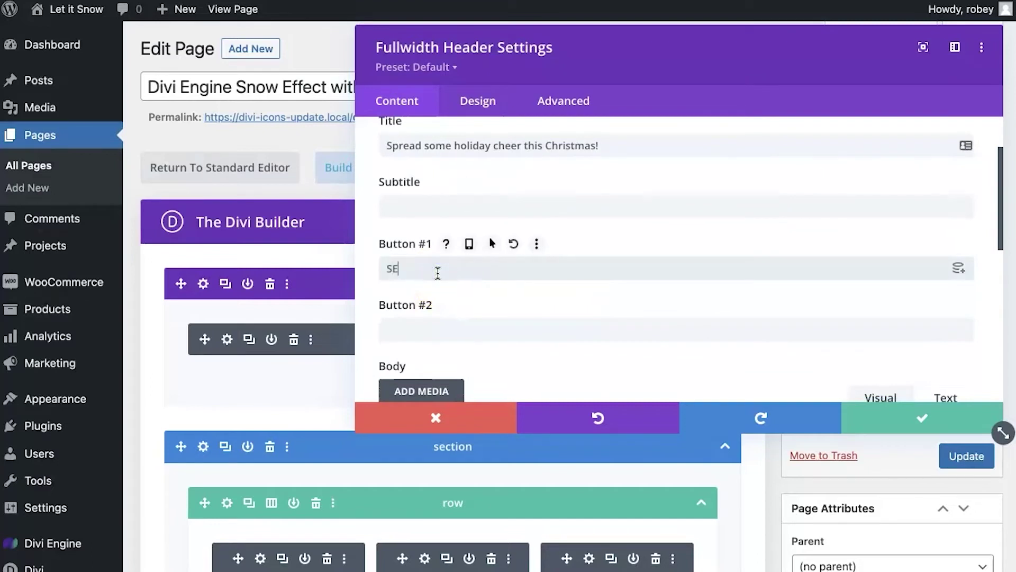
{"action": "scroll", "coordinate": [444, 273], "scroll_direction": "down", "scroll_amount": 10}
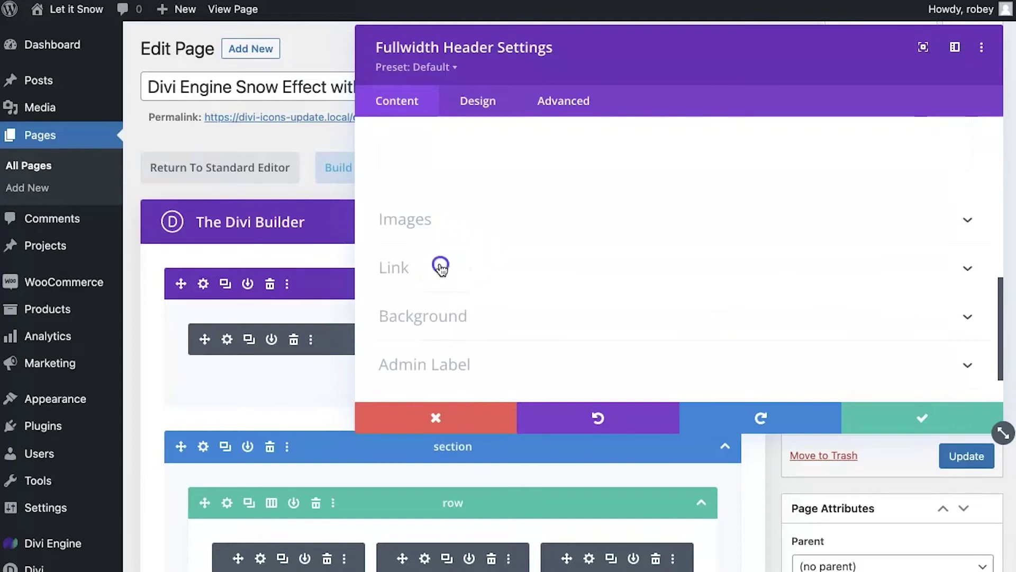
{"action": "left_click", "coordinate": [441, 268]}
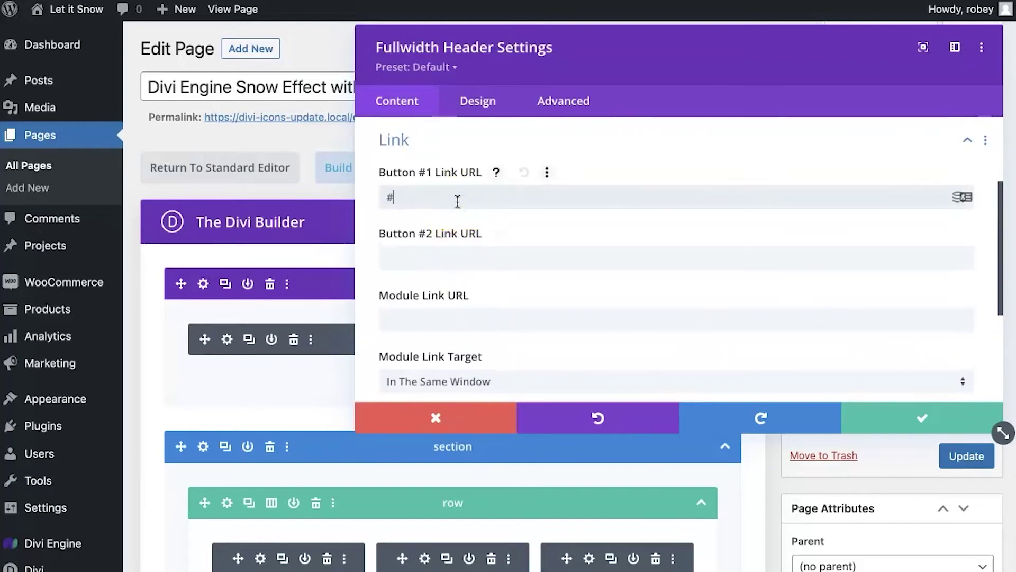
{"action": "left_click", "coordinate": [872, 434]}
{"action": "left_click", "coordinate": [949, 456]}
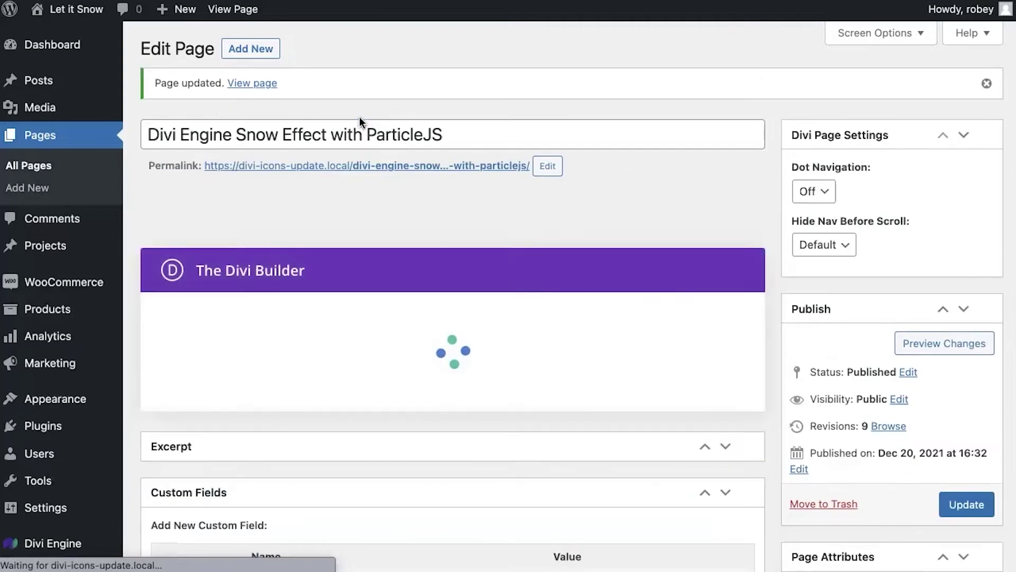
- View the updated page live and click SEE MORE three times to test whether it responds
{"action": "left_click", "coordinate": [269, 85]}
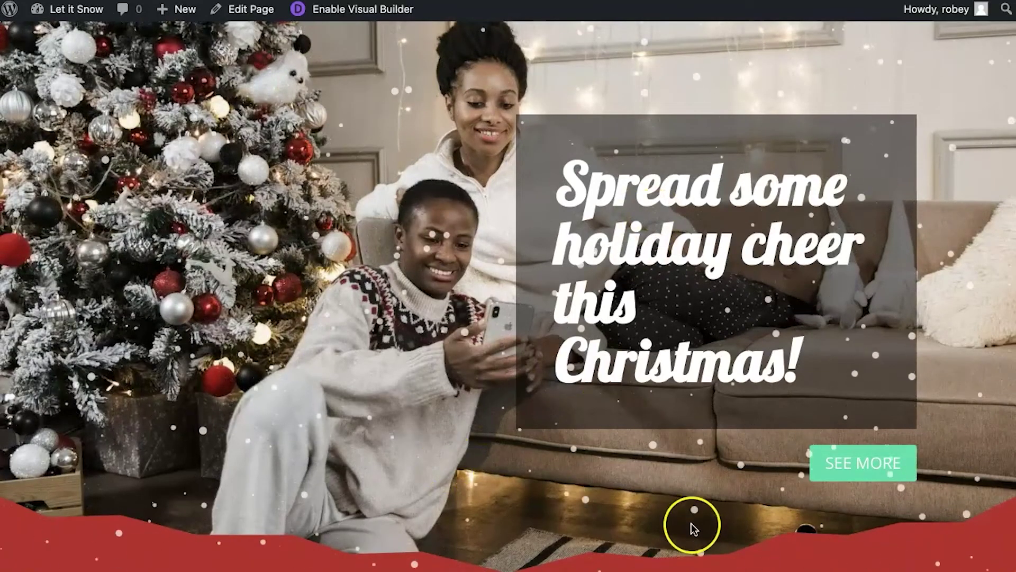
{"action": "left_click", "coordinate": [865, 469]}
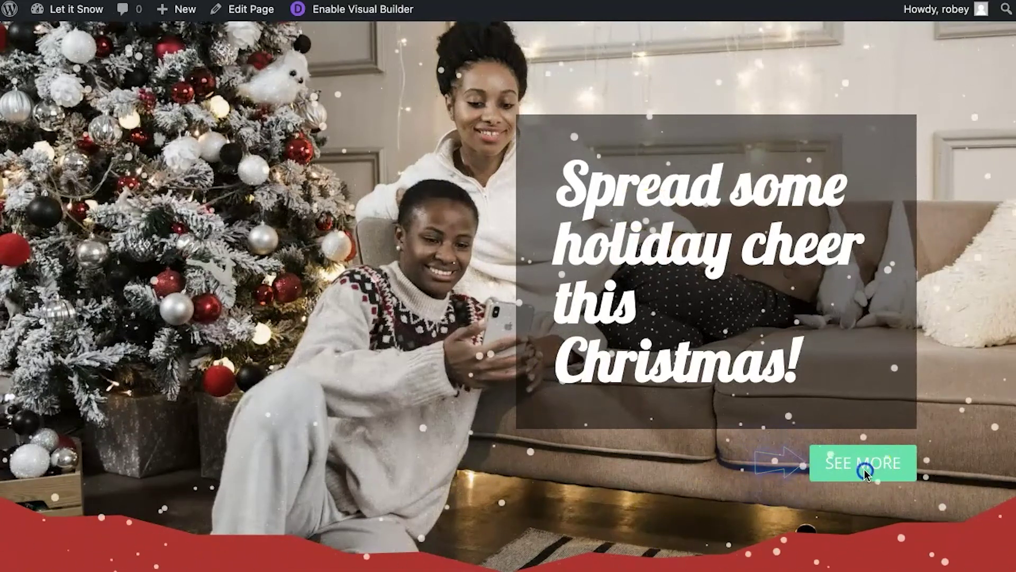
{"action": "left_click", "coordinate": [855, 464]}
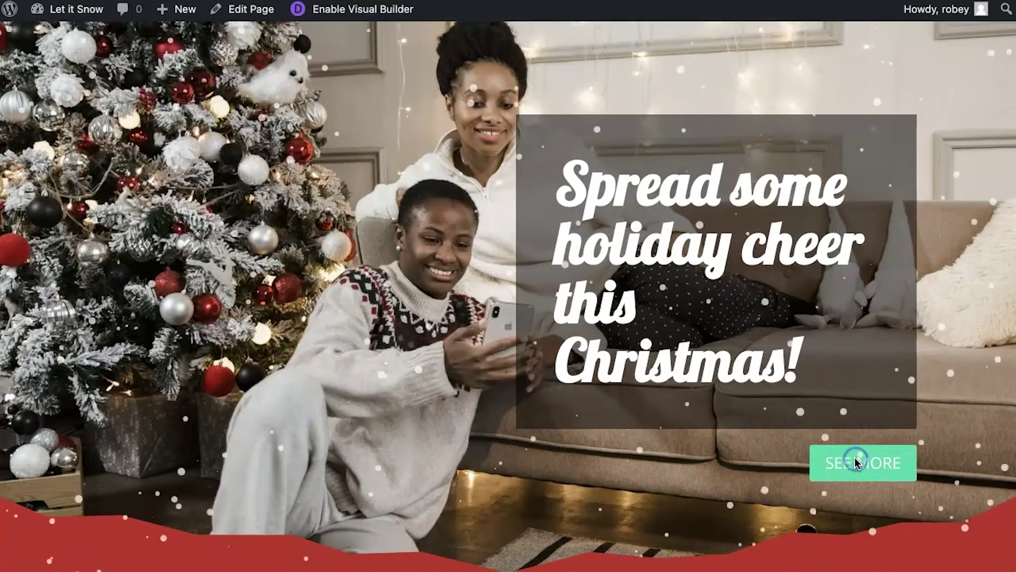
{"action": "left_click", "coordinate": [850, 464]}
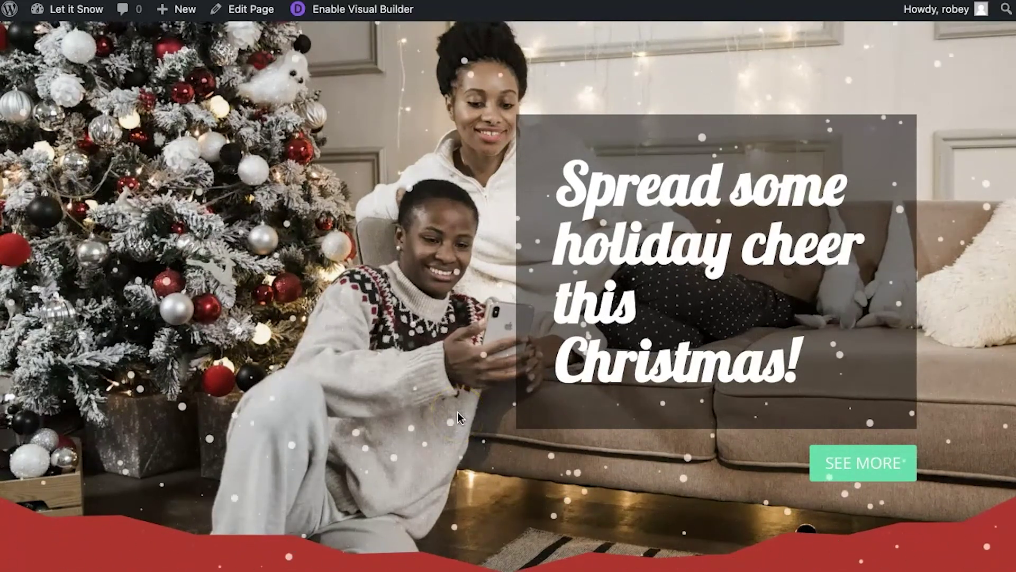
- Return from the live page to editing it in the Divi Builder
{"action": "left_click", "coordinate": [258, 12]}
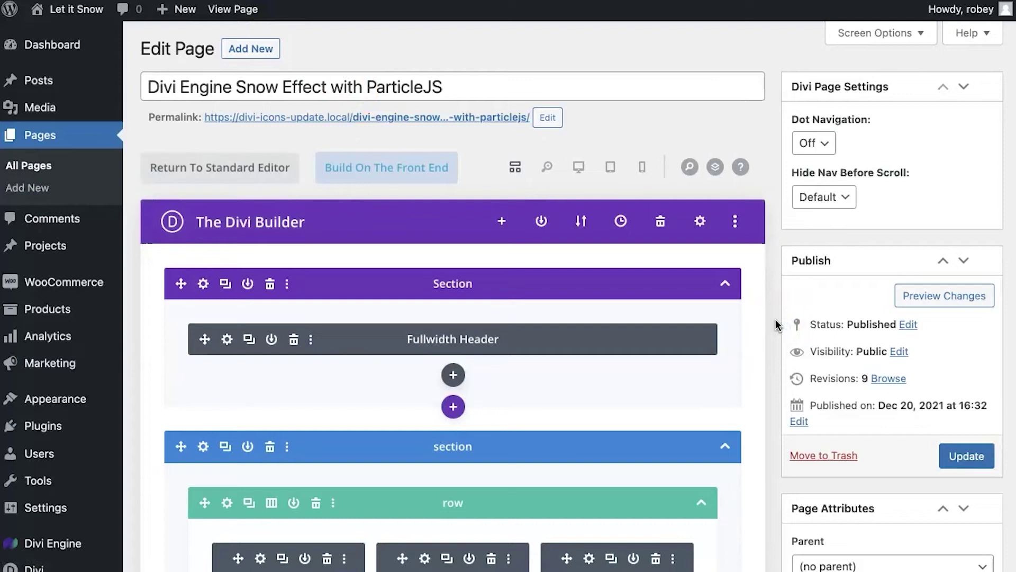
{"action": "scroll", "coordinate": [662, 439], "scroll_direction": "down", "scroll_amount": 10}
{"action": "scroll", "coordinate": [662, 442], "scroll_direction": "up", "scroll_amount": 6}
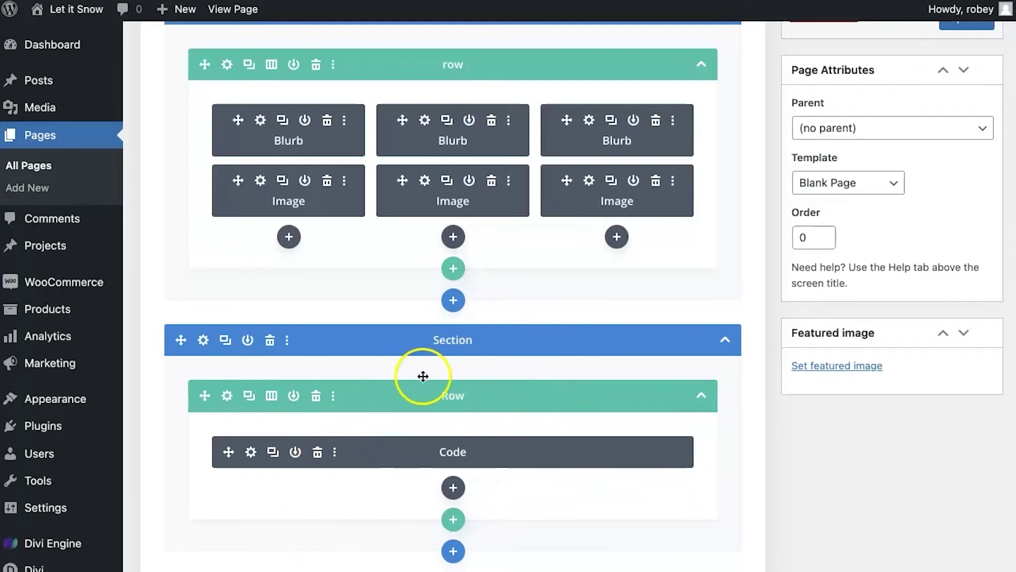
- Enter pointer-events: none; as the Code section's Main Element custom CSS and confirm
{"action": "left_click", "coordinate": [203, 341]}
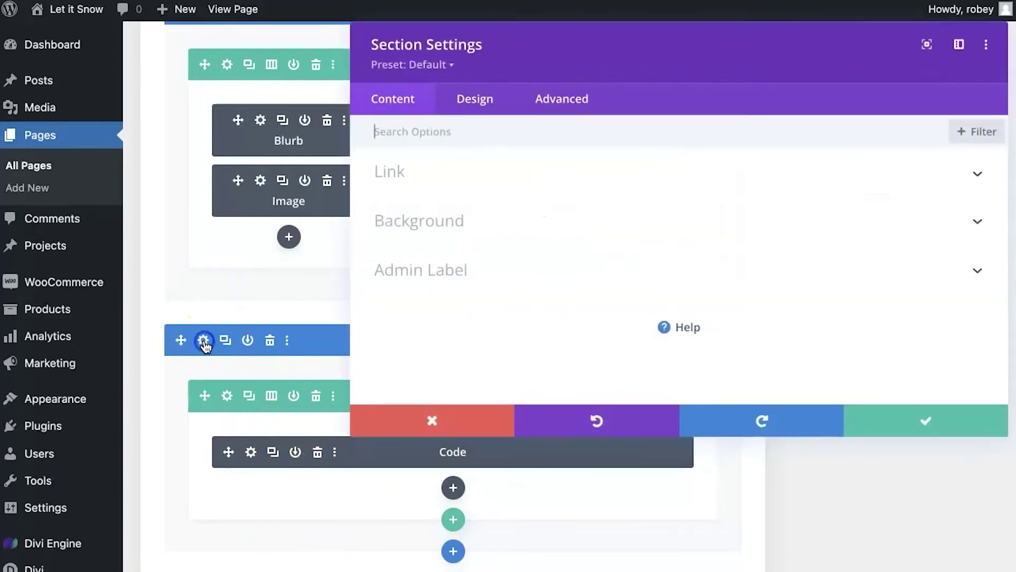
{"action": "left_click", "coordinate": [562, 106]}
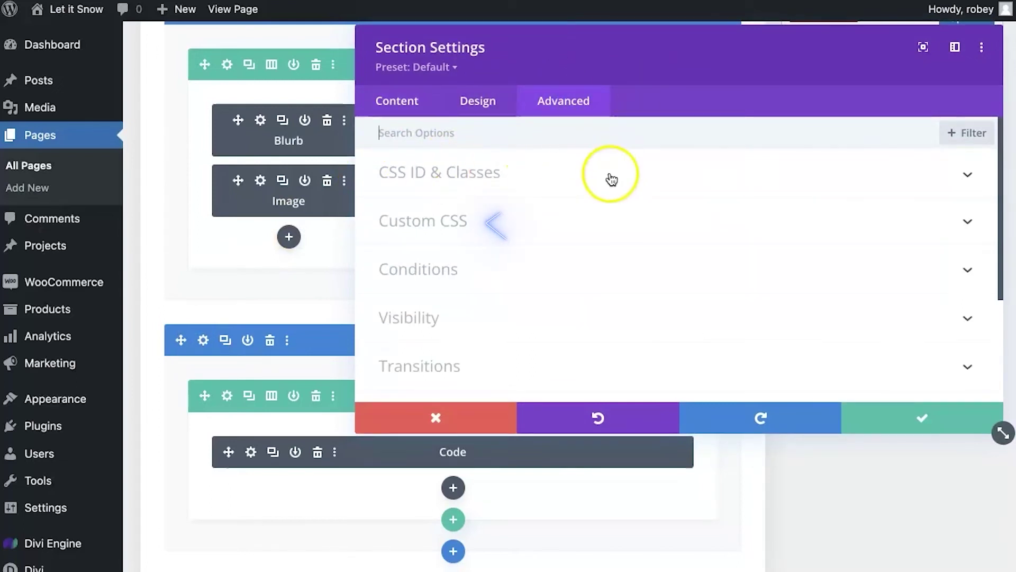
{"action": "left_click", "coordinate": [469, 225]}
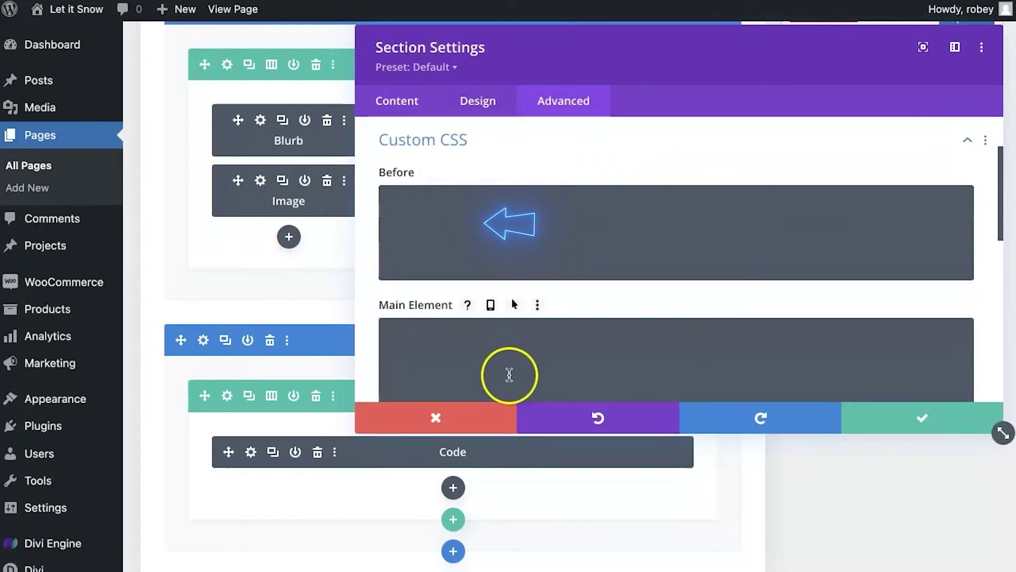
{"action": "scroll", "coordinate": [463, 349], "scroll_direction": "down", "scroll_amount": 1}
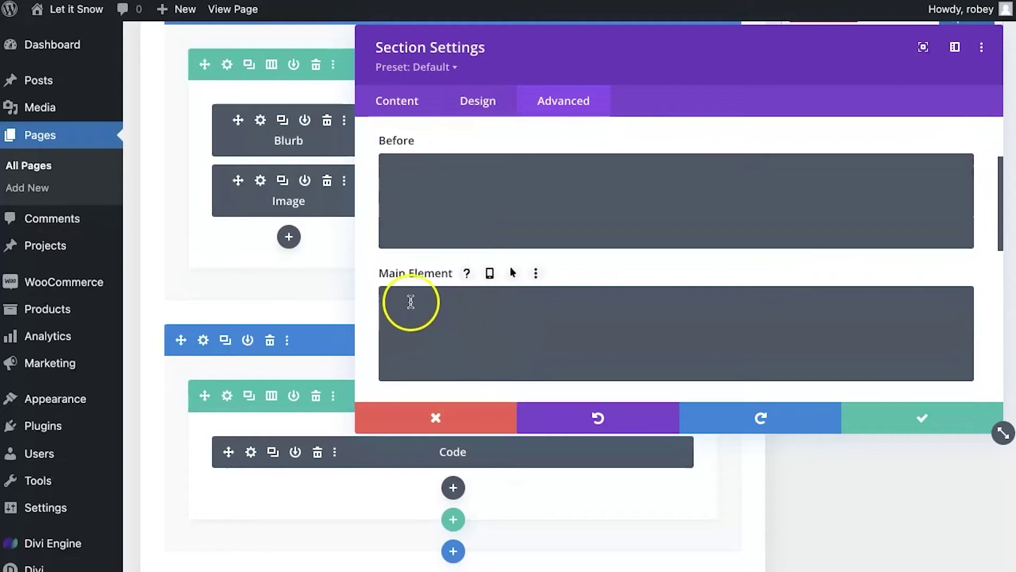
{"action": "left_click", "coordinate": [450, 314]}
{"action": "type", "text": "pointer-events: none;"}
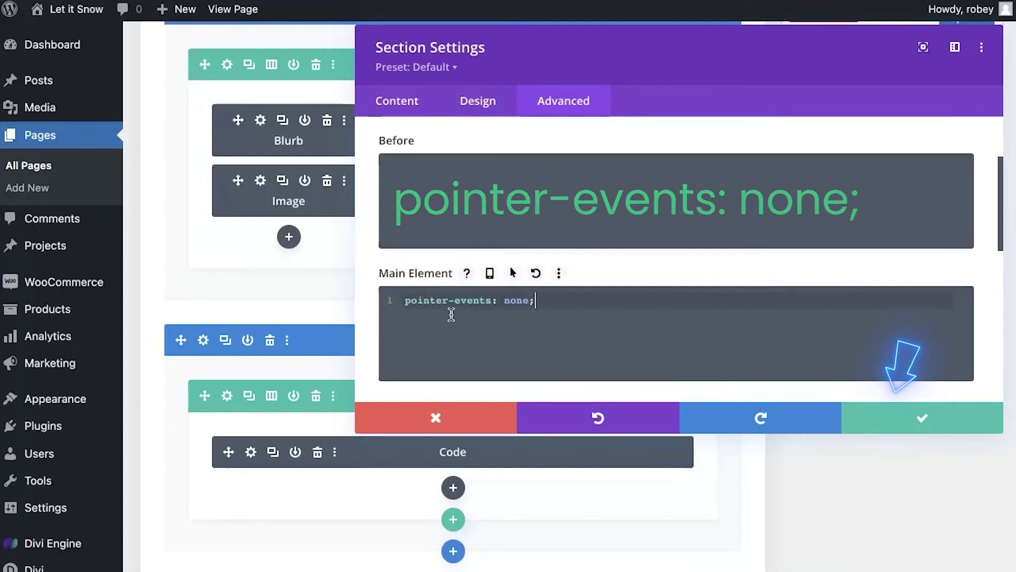
{"action": "left_click", "coordinate": [909, 420]}
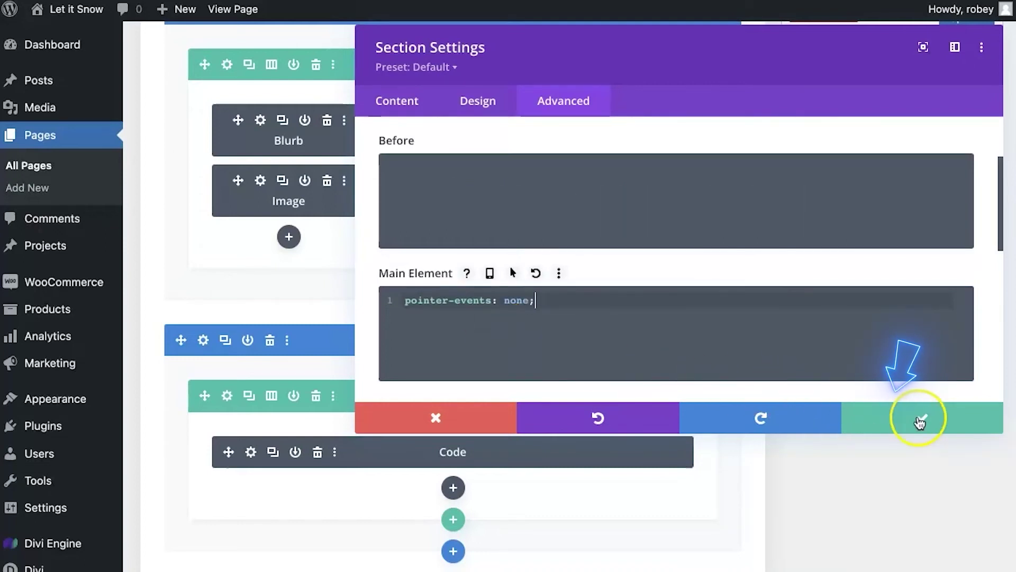
{"action": "scroll", "coordinate": [909, 259], "scroll_direction": "up", "scroll_amount": 5}
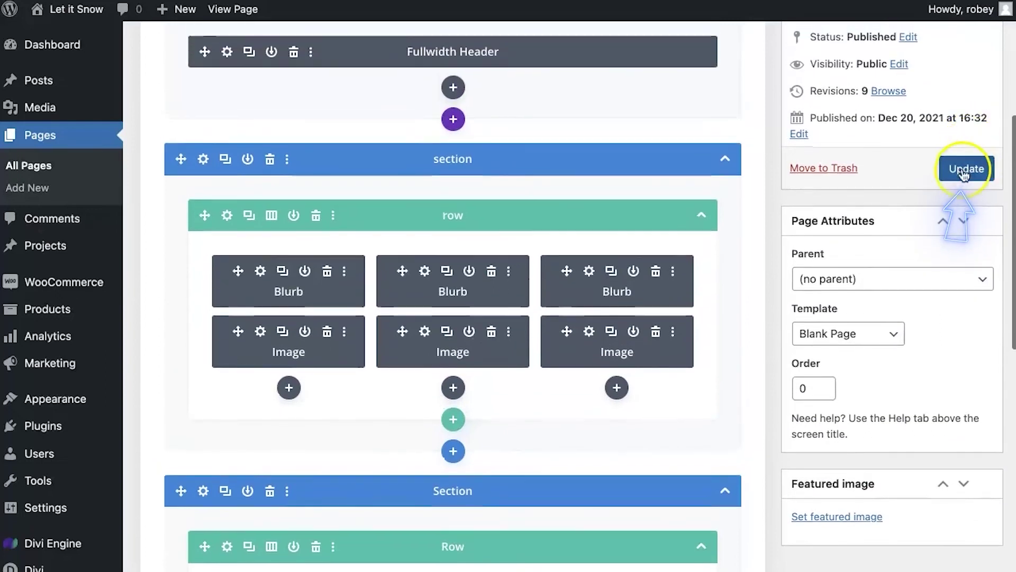
- Update the page and check live that SEE MORE now responds through the falling snow
{"action": "left_click", "coordinate": [964, 170]}
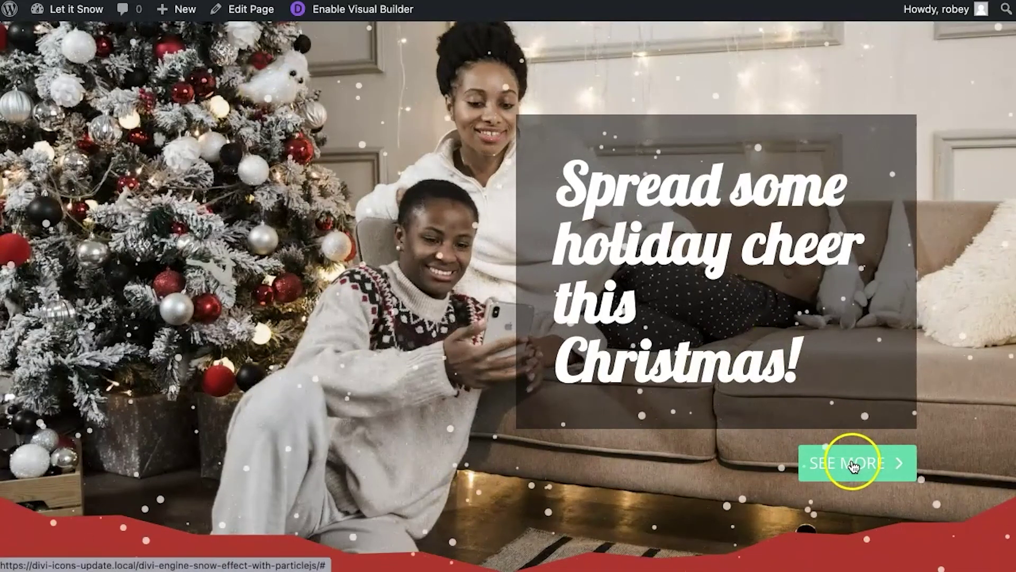
{"action": "scroll", "coordinate": [868, 465], "scroll_direction": "down", "scroll_amount": 1}
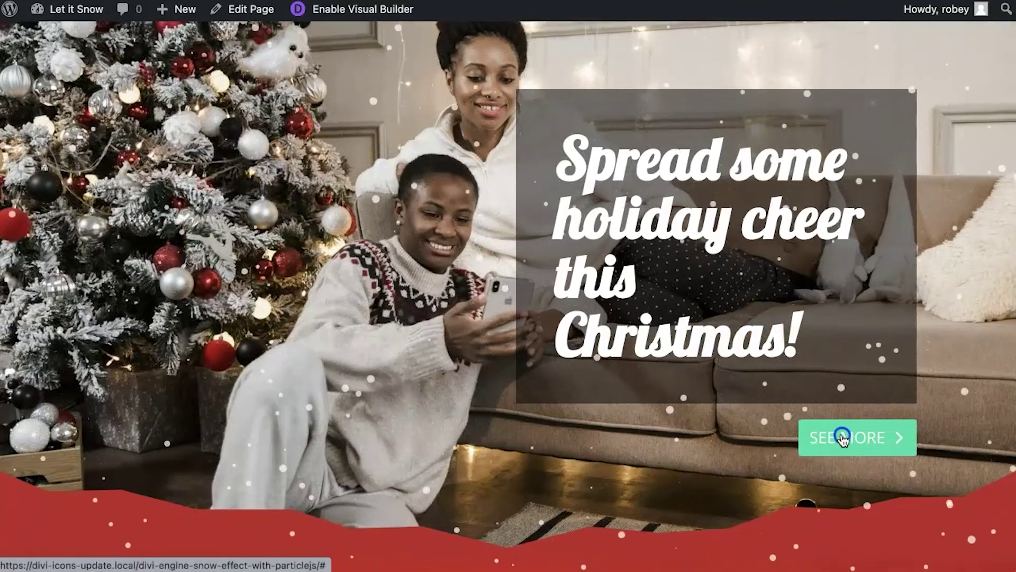
{"action": "scroll", "coordinate": [718, 363], "scroll_direction": "up", "scroll_amount": 1}
{"action": "scroll", "coordinate": [815, 447], "scroll_direction": "down", "scroll_amount": 1}
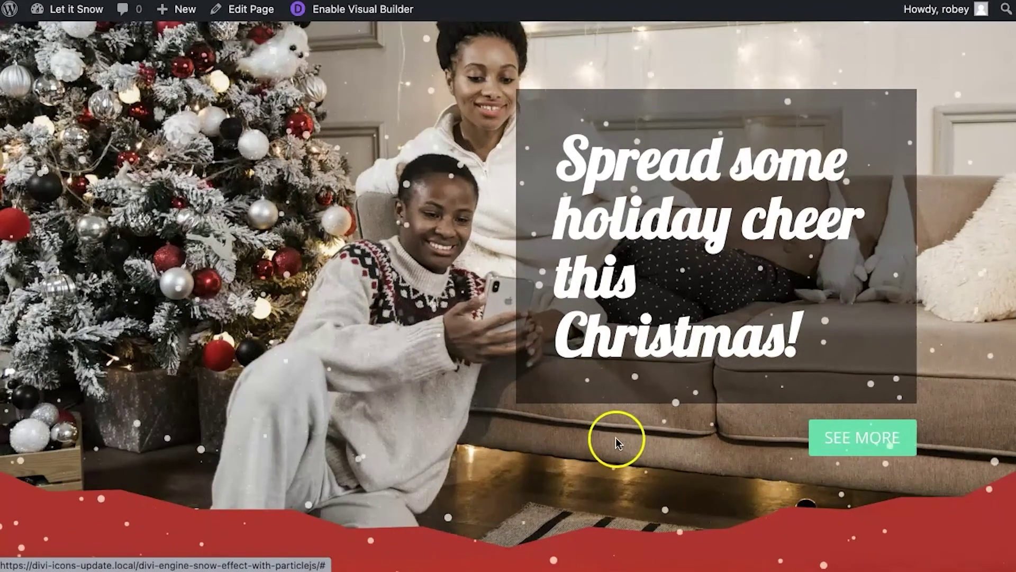
{"action": "scroll", "coordinate": [617, 440], "scroll_direction": "down", "scroll_amount": 15}
{"action": "scroll", "coordinate": [339, 290], "scroll_direction": "up", "scroll_amount": 15}
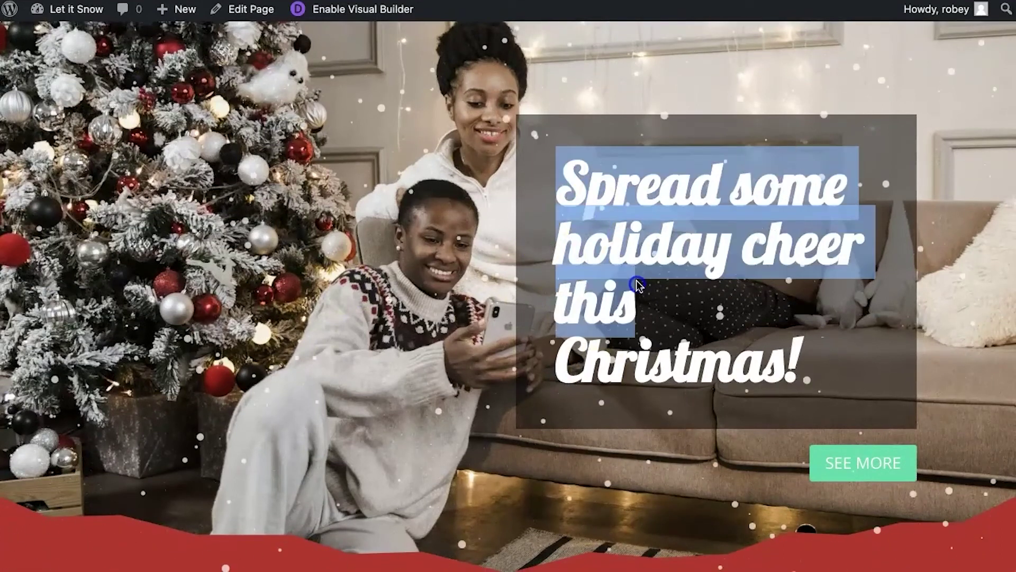
{"action": "scroll", "coordinate": [852, 483], "scroll_direction": "down", "scroll_amount": 1}
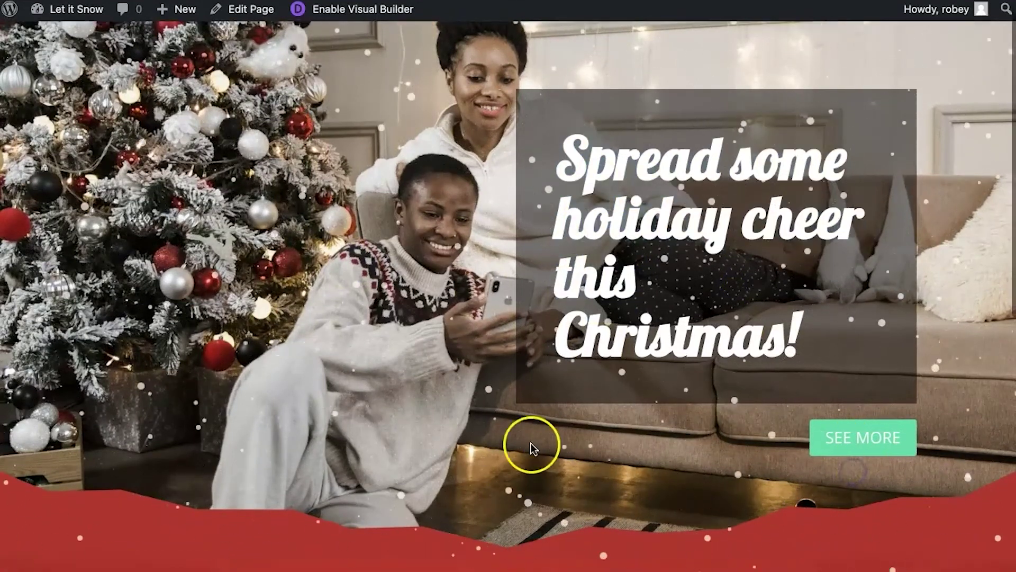